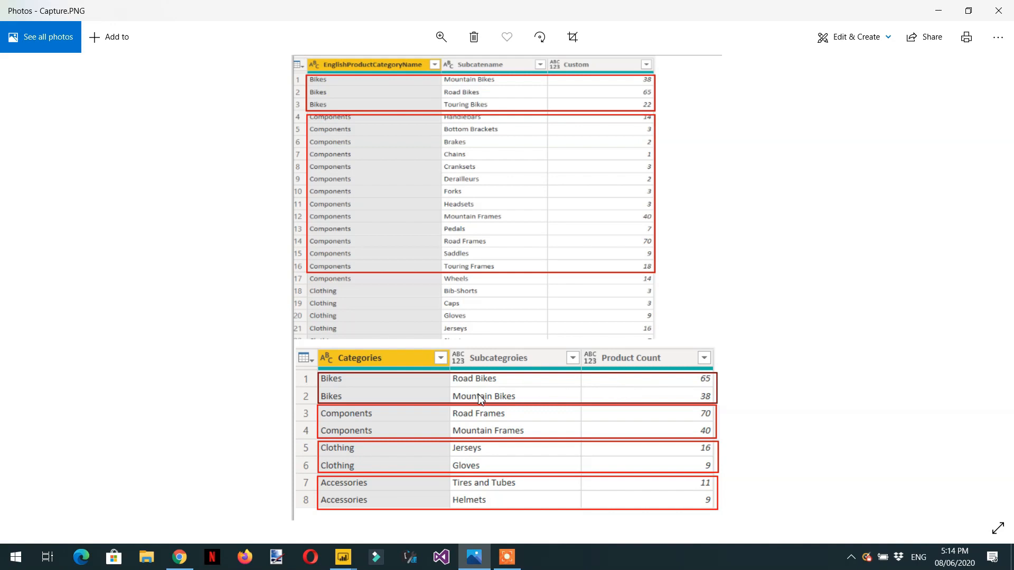
In Power Query Editor, merge dimProductCategory and dimProductSubCategory as a new query, matching ProductCategoryKey with an Inner join
click(343, 558)
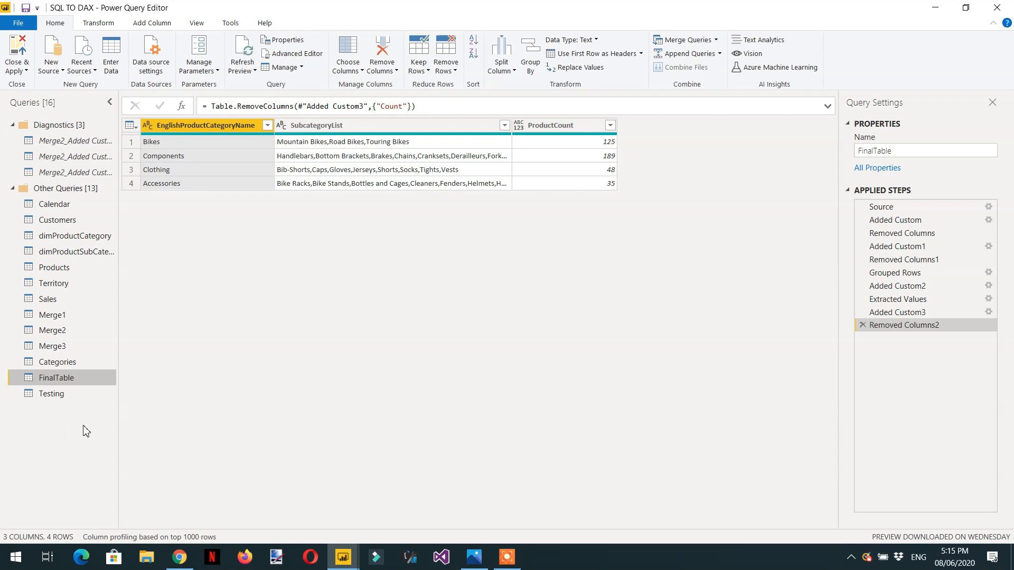
click(717, 41)
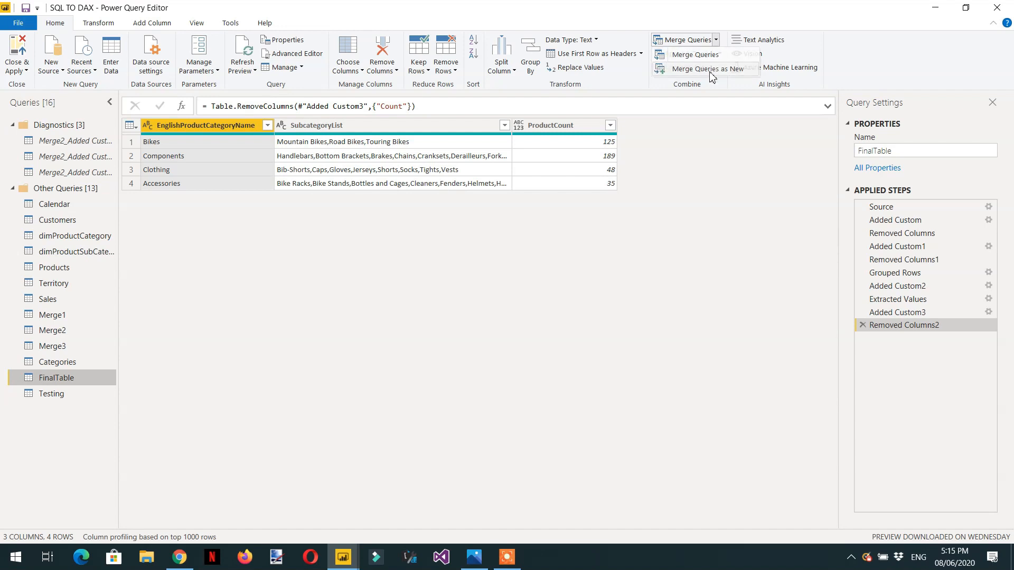
click(714, 70)
click(374, 341)
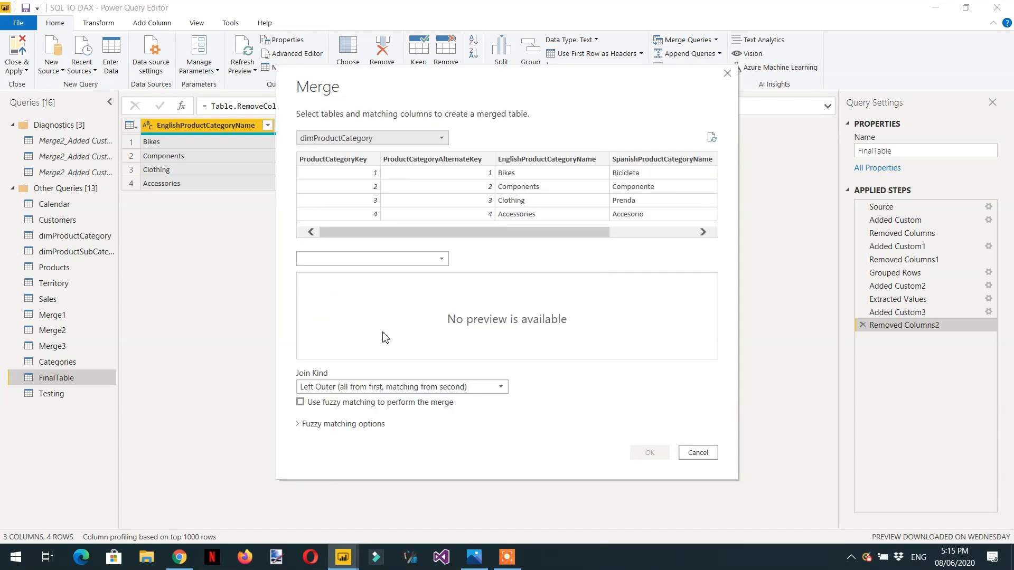
click(390, 260)
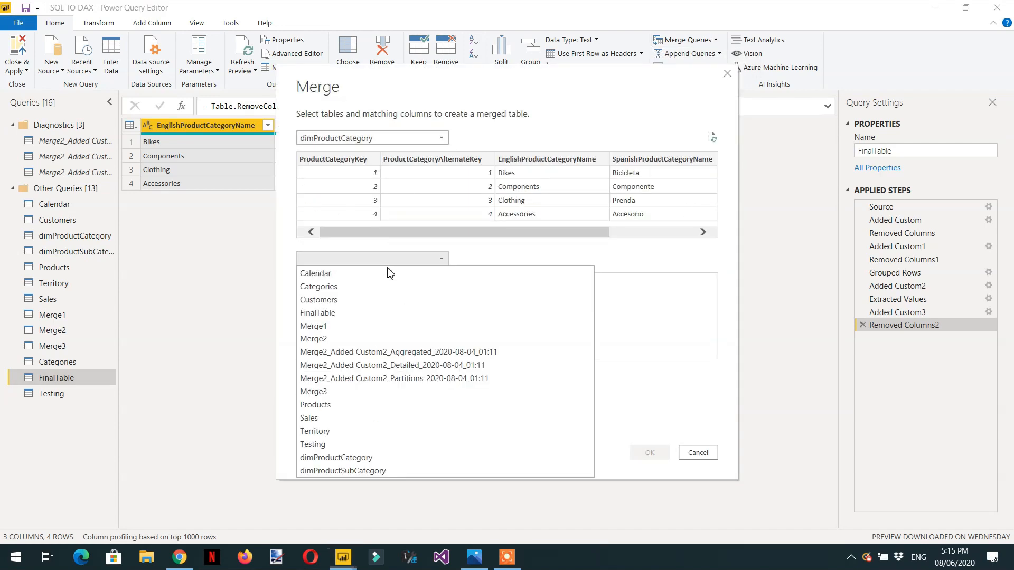
click(373, 471)
click(337, 159)
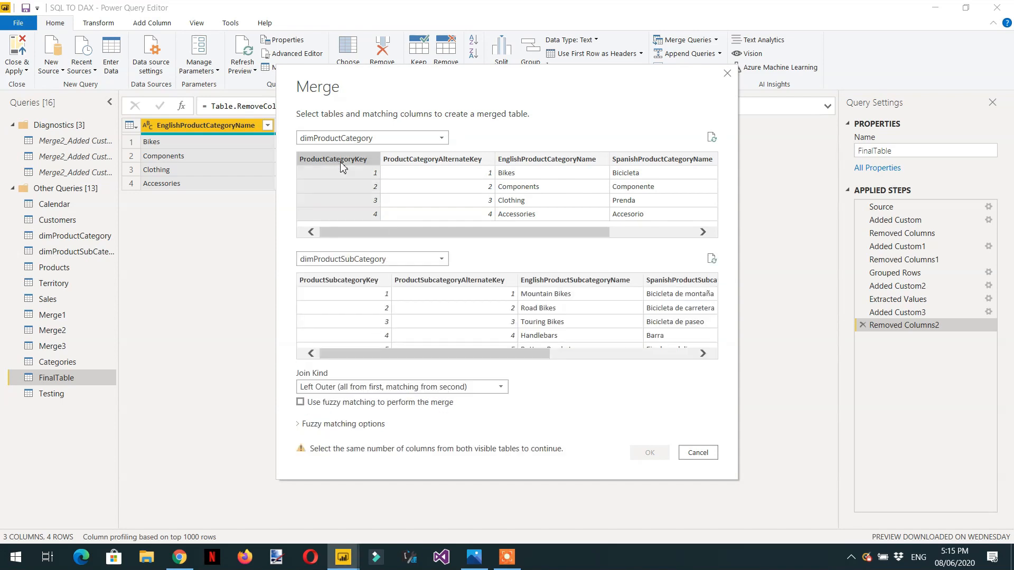
drag(477, 354, 694, 364)
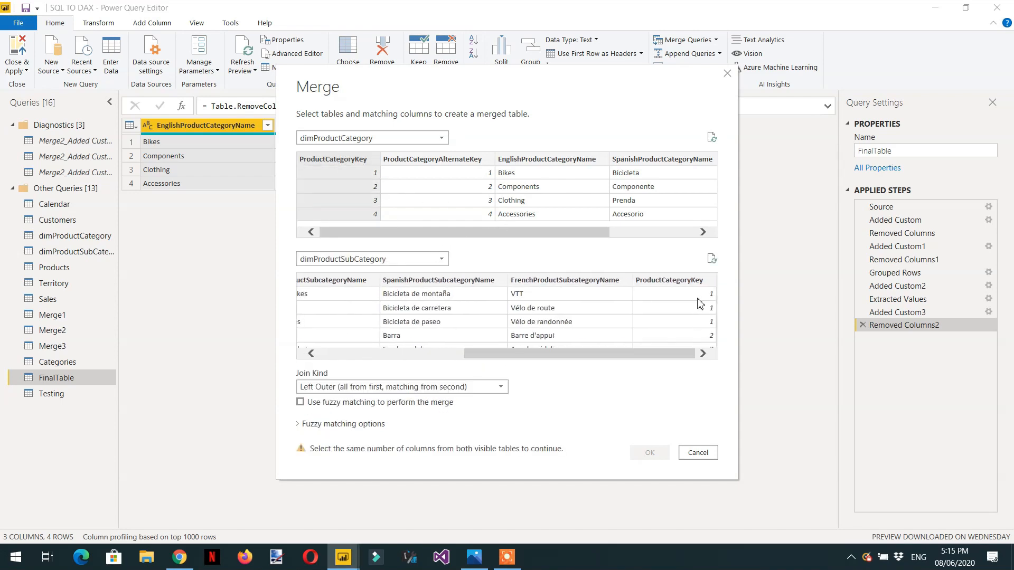
click(678, 284)
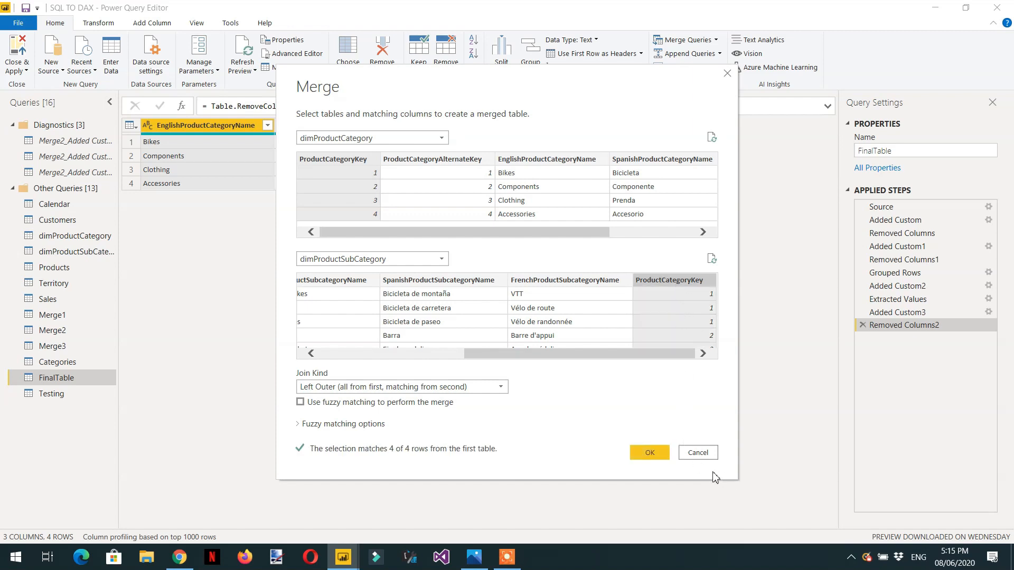
click(320, 389)
click(346, 442)
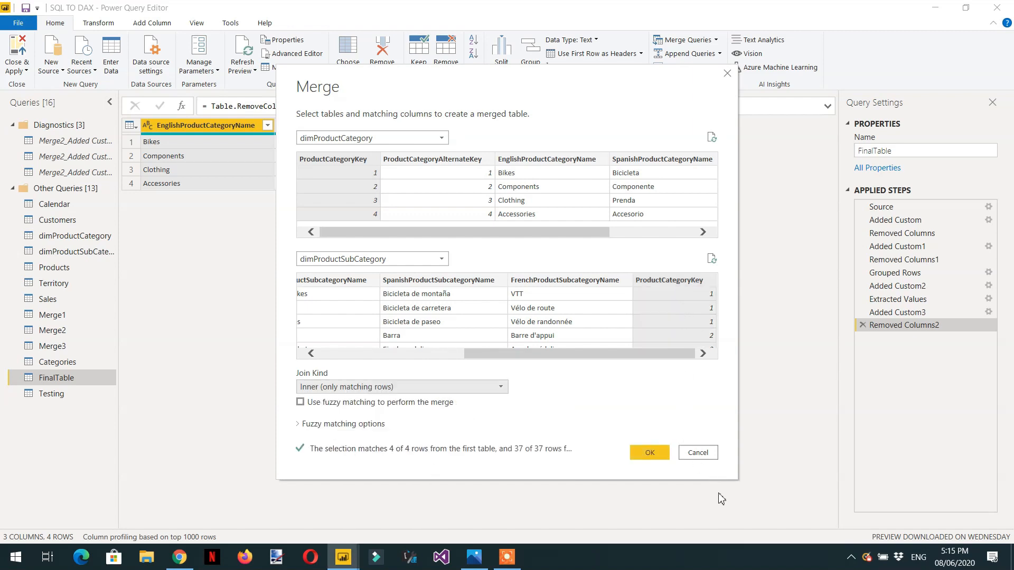
click(650, 452)
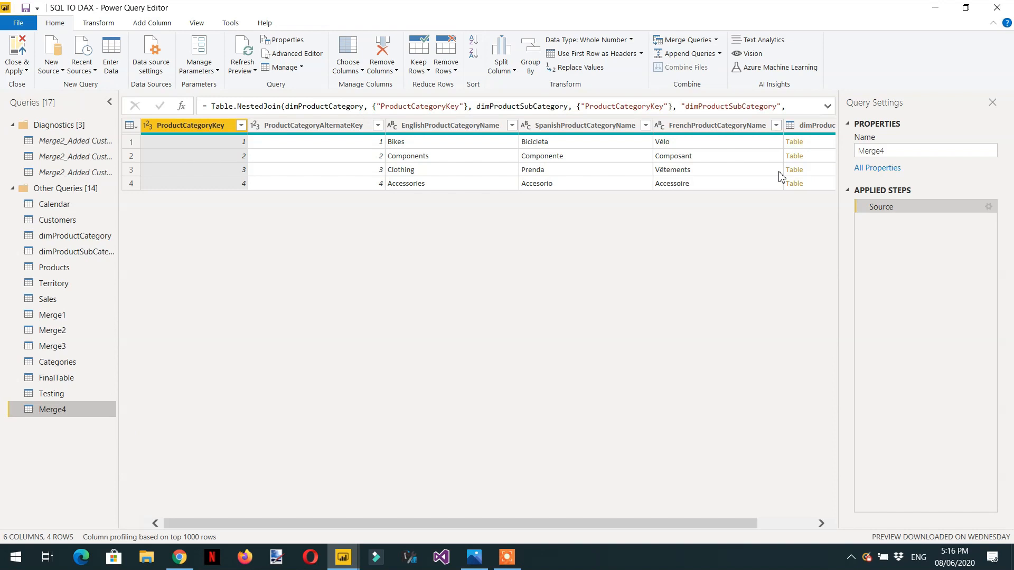
Rename the new merged query as Catgories_subcategories and preview the nested subcategory table for Bikes
double_click(872, 153)
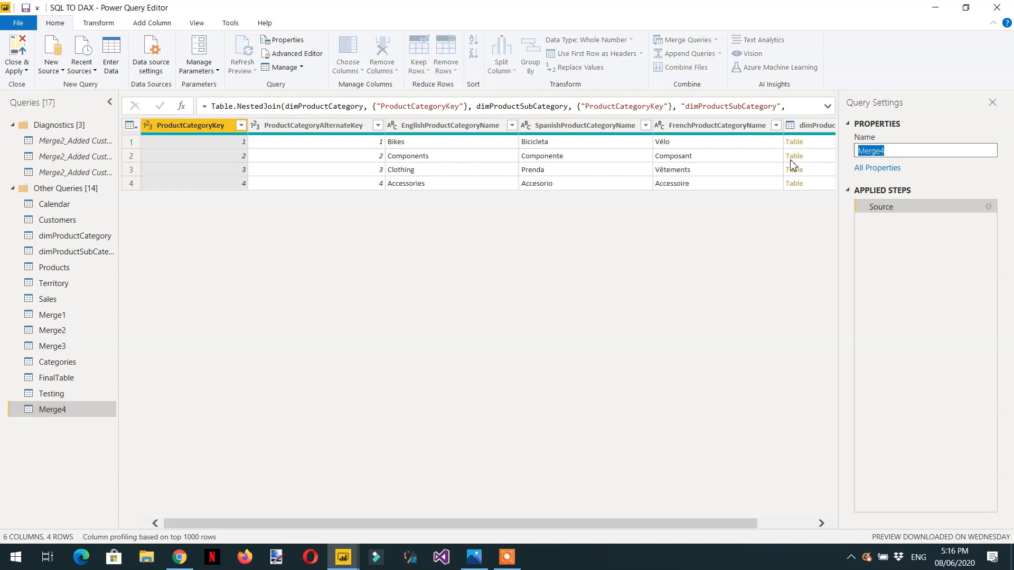
text(Catgories_subcategories)
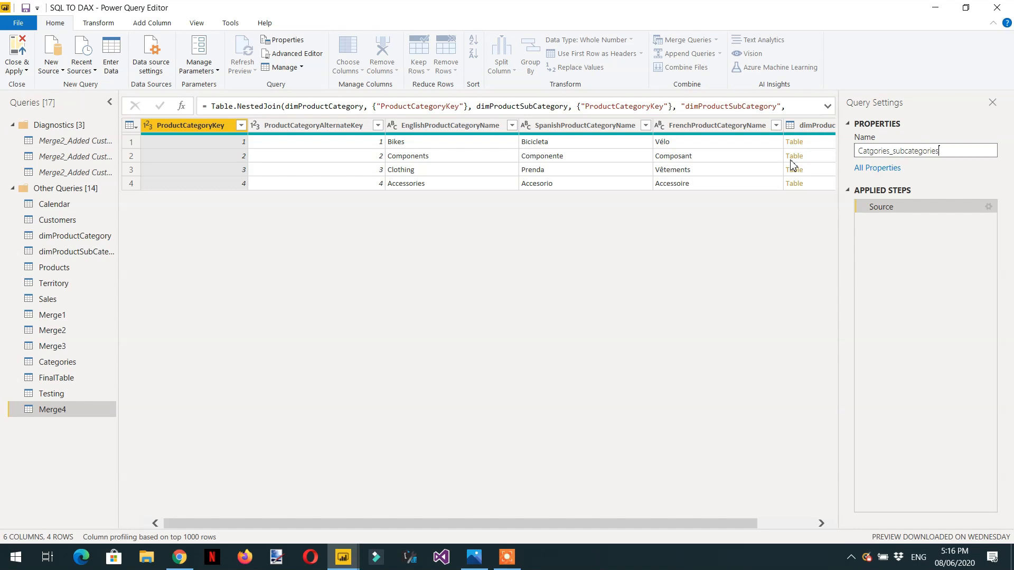
click(792, 159)
click(774, 148)
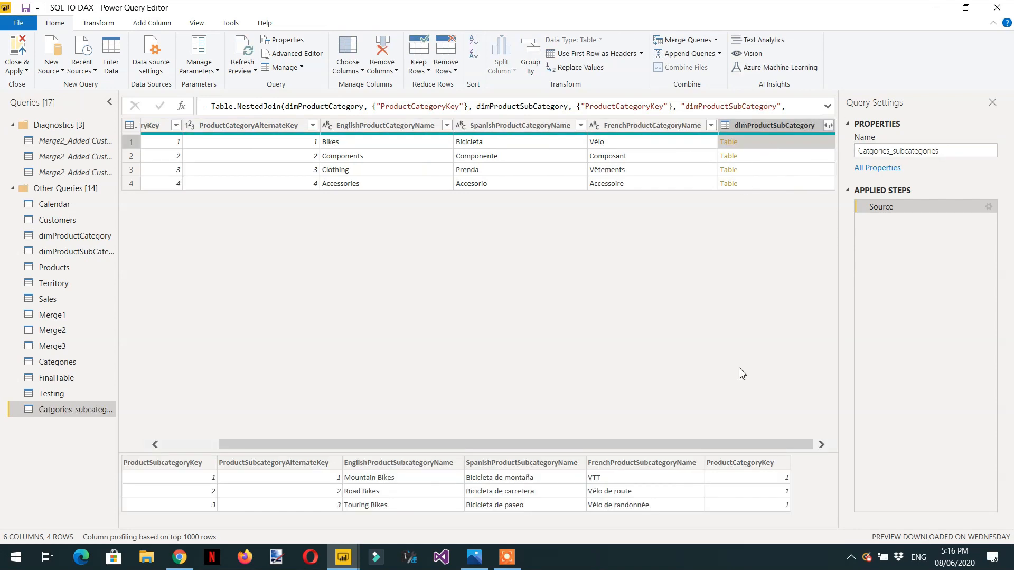
Remove the ProductCategoryKey, ProductCategoryAlternateKey, SpanishProductCategoryName and FrenchProductCategoryName columns from the Catgories_subcategories query
click(664, 128)
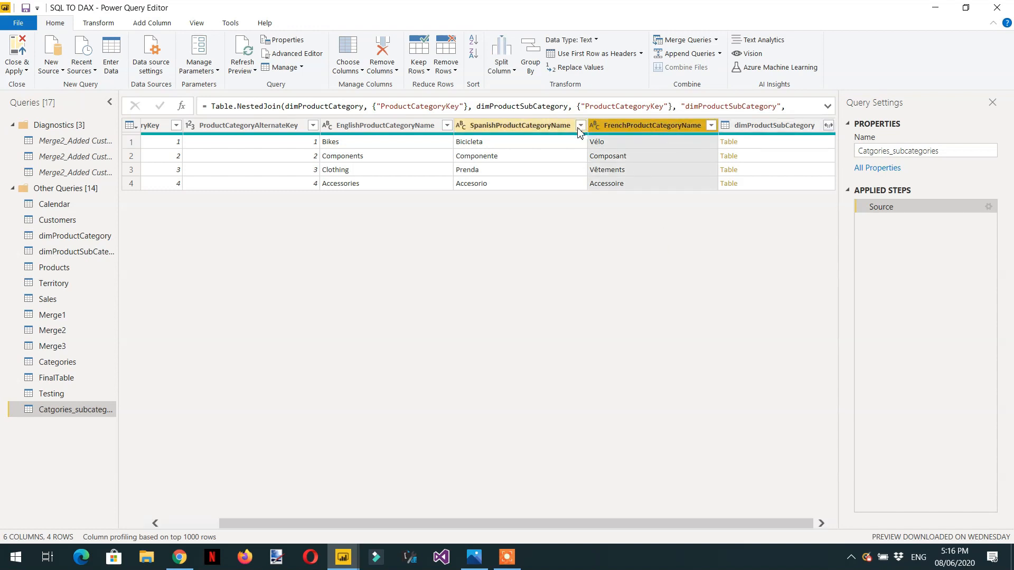
ctrl+click(530, 125)
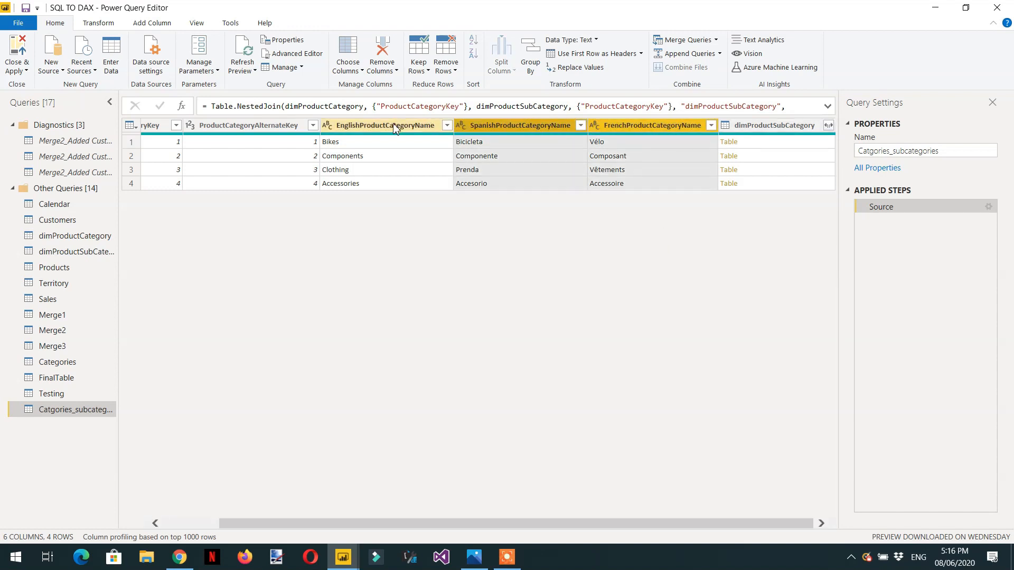
ctrl+click(262, 128)
ctrl+click(159, 125)
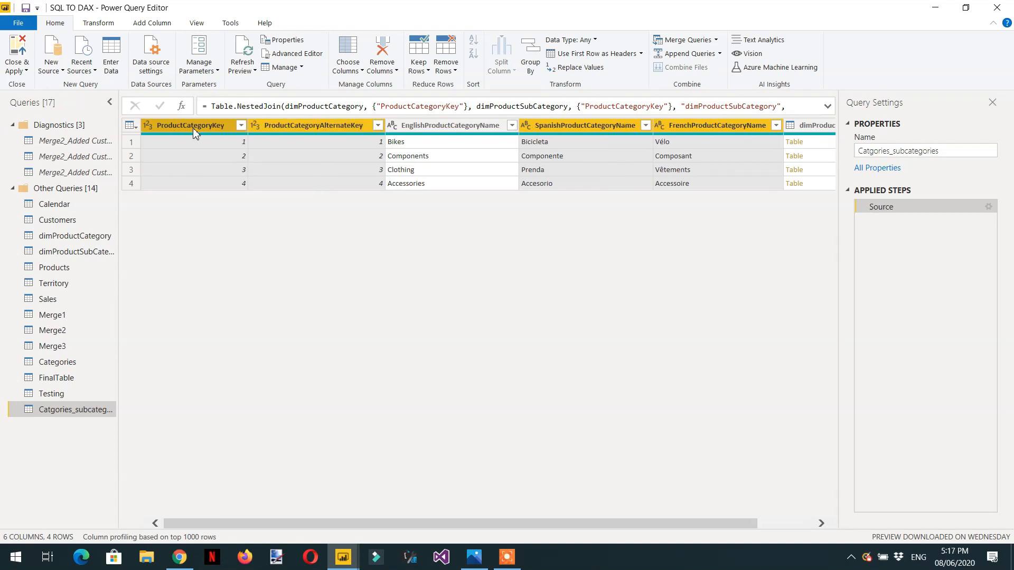
right_click(194, 125)
click(232, 150)
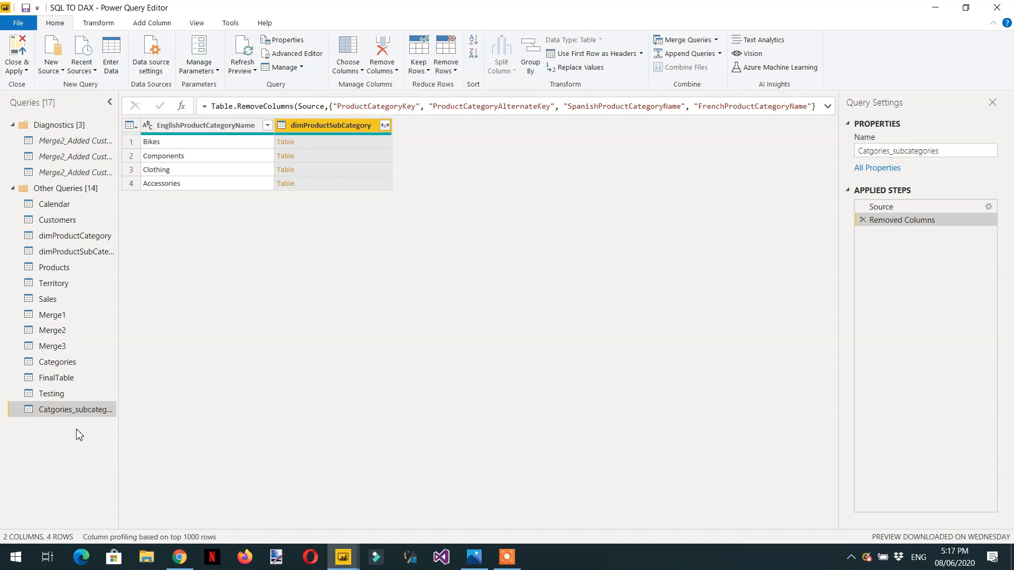
click(716, 40)
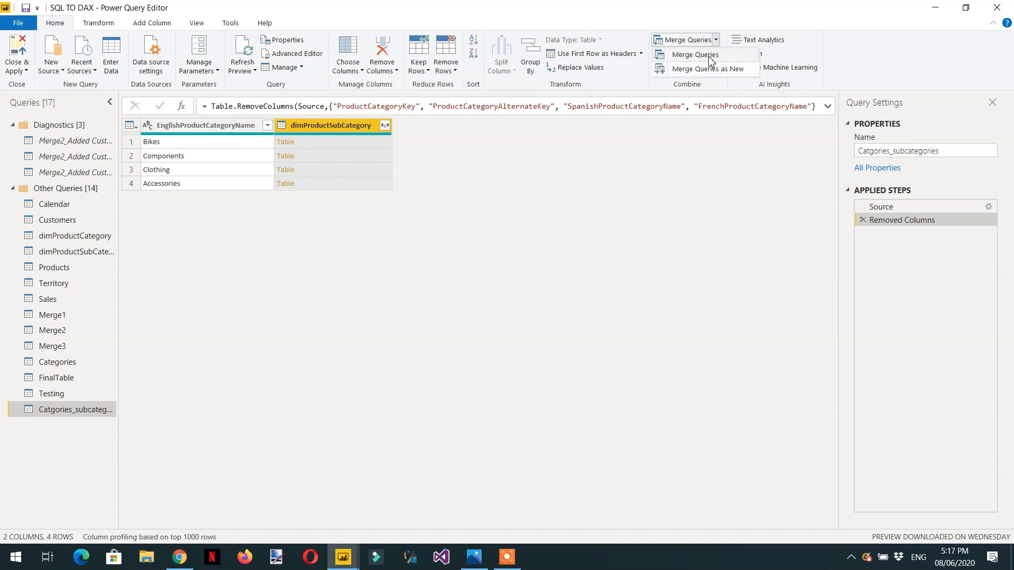
click(714, 69)
click(884, 465)
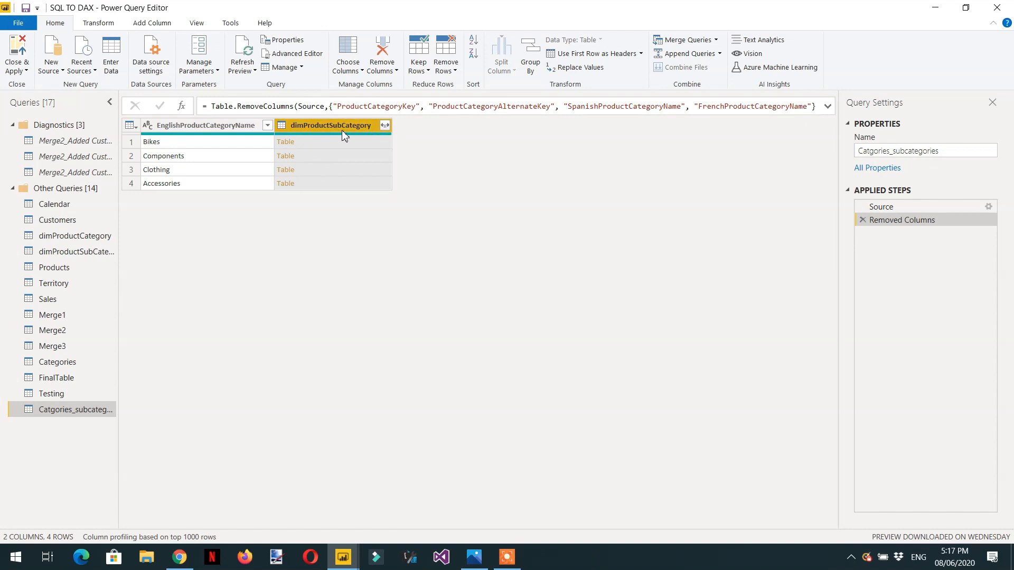
Expand dimProductSubCategory to only ProductSubcategoryKey and EnglishProductSubcategoryName, without using the original column name as prefix
click(385, 126)
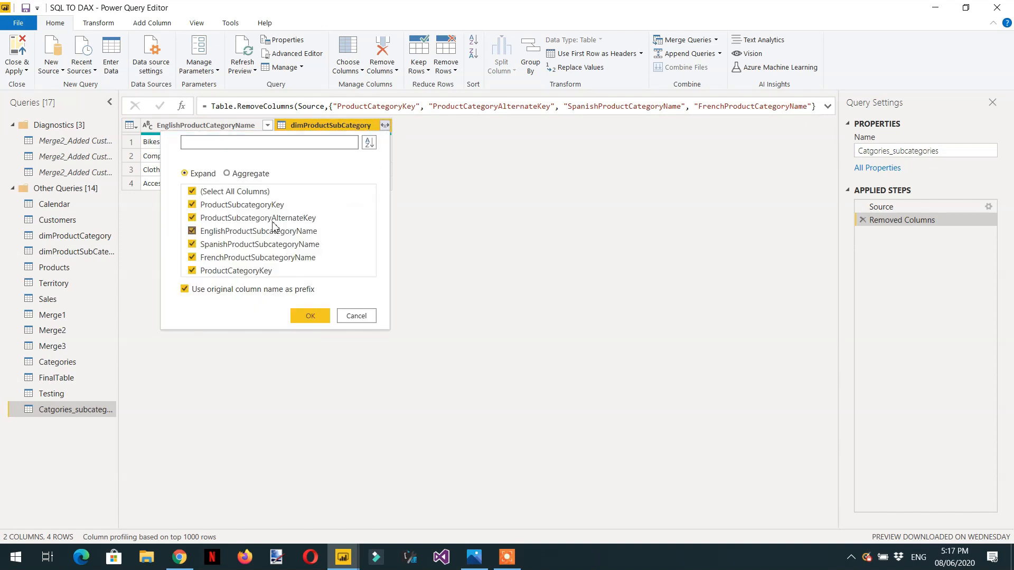
click(245, 193)
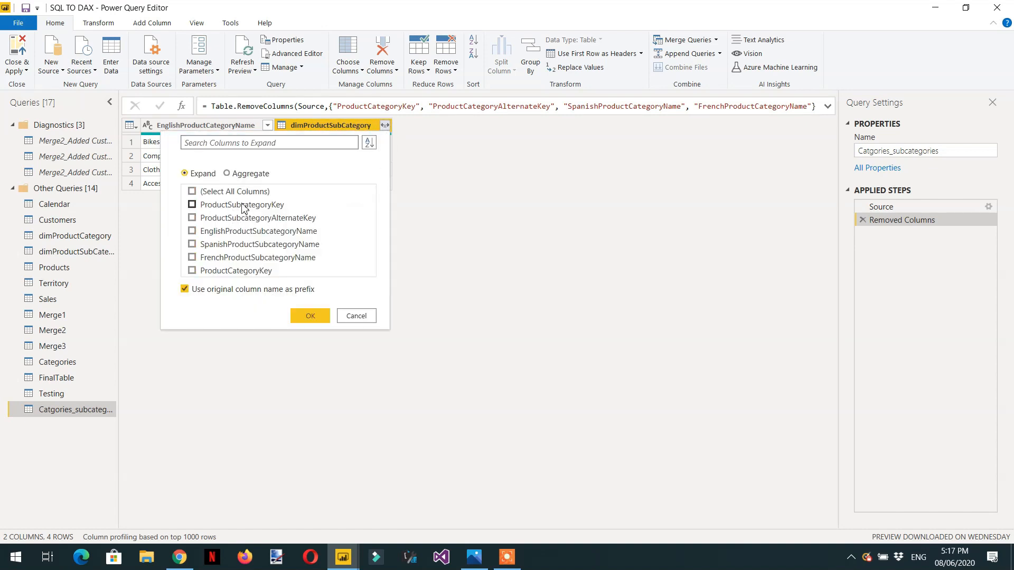
click(243, 206)
click(250, 236)
click(217, 291)
click(310, 317)
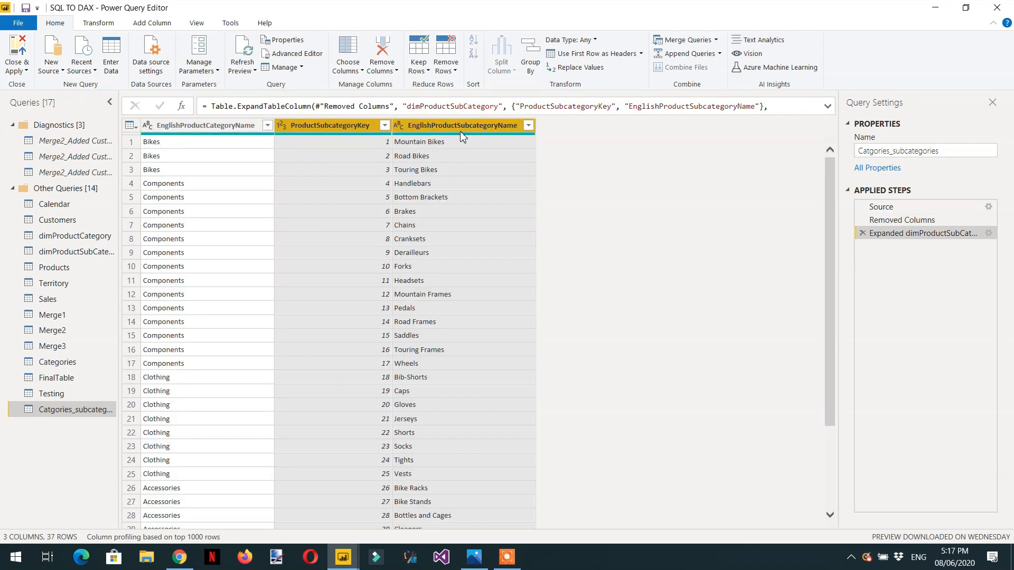
Rename the EnglishProductSubcategoryName column as Subcategories
double_click(457, 127)
text(Subcategories)
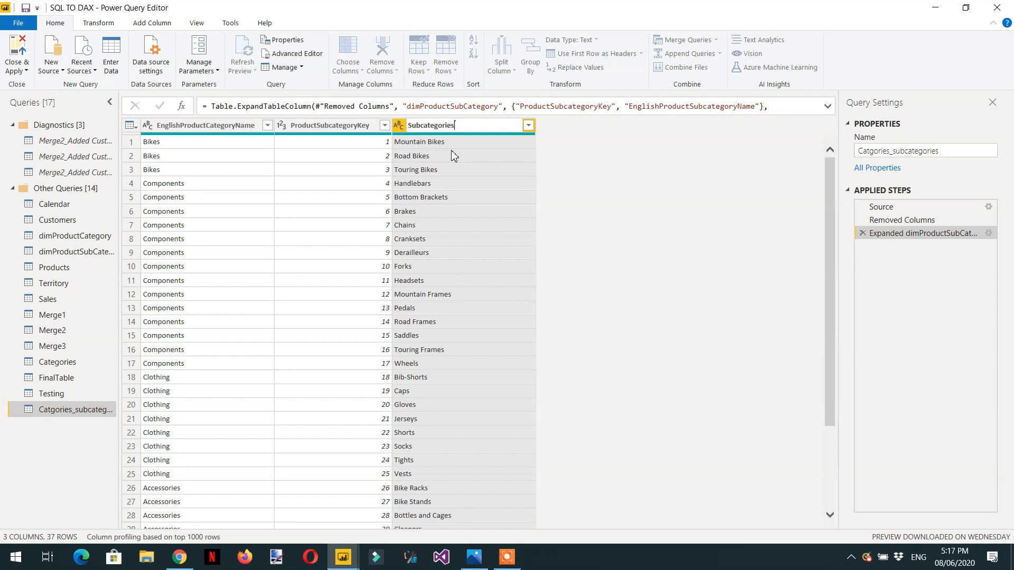
key(Return)
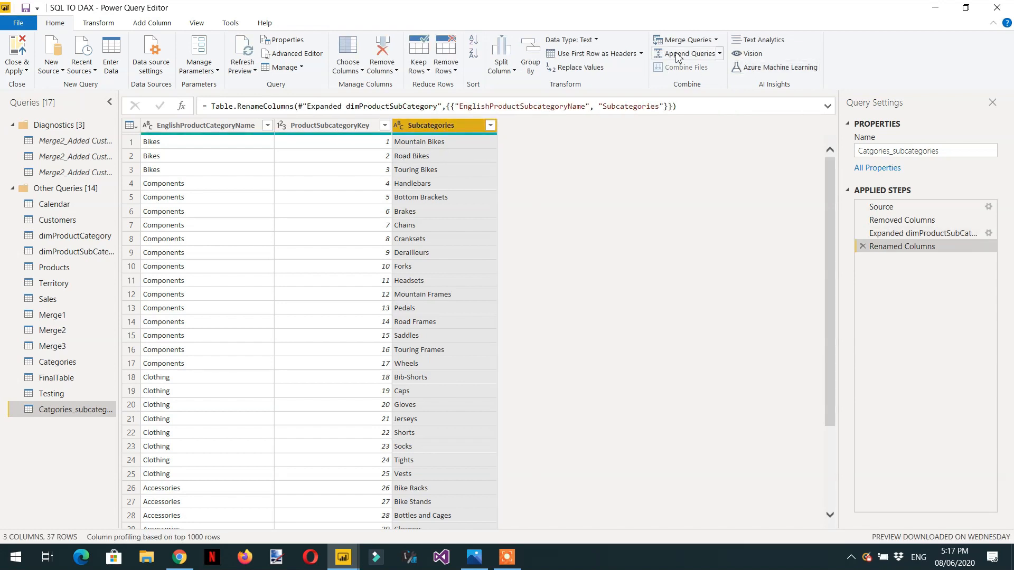
Merge Catgories_subcategories with Products as a new query, matching ProductSubcategoryKey in both tables with an Inner join
click(716, 40)
click(719, 68)
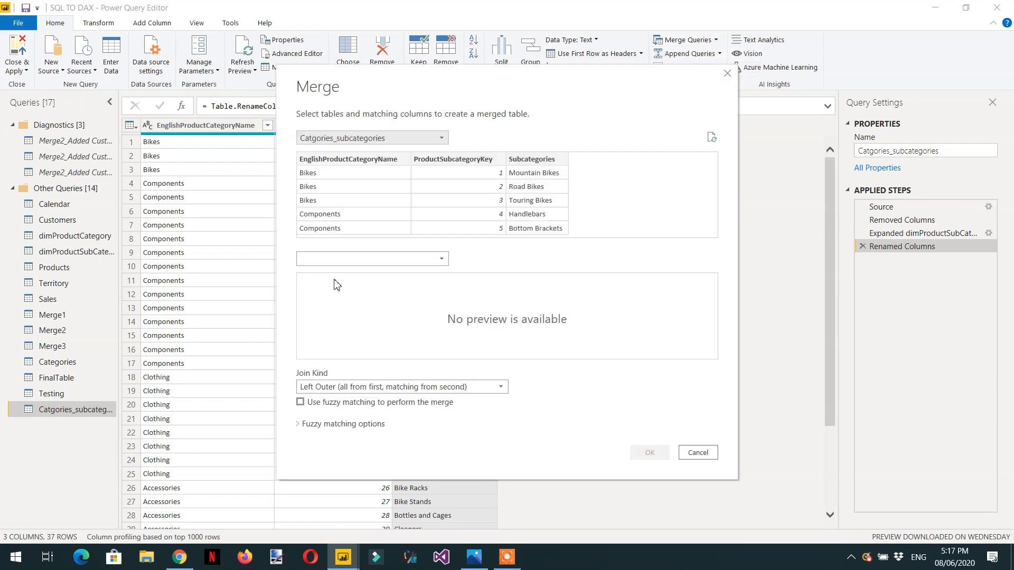
click(389, 260)
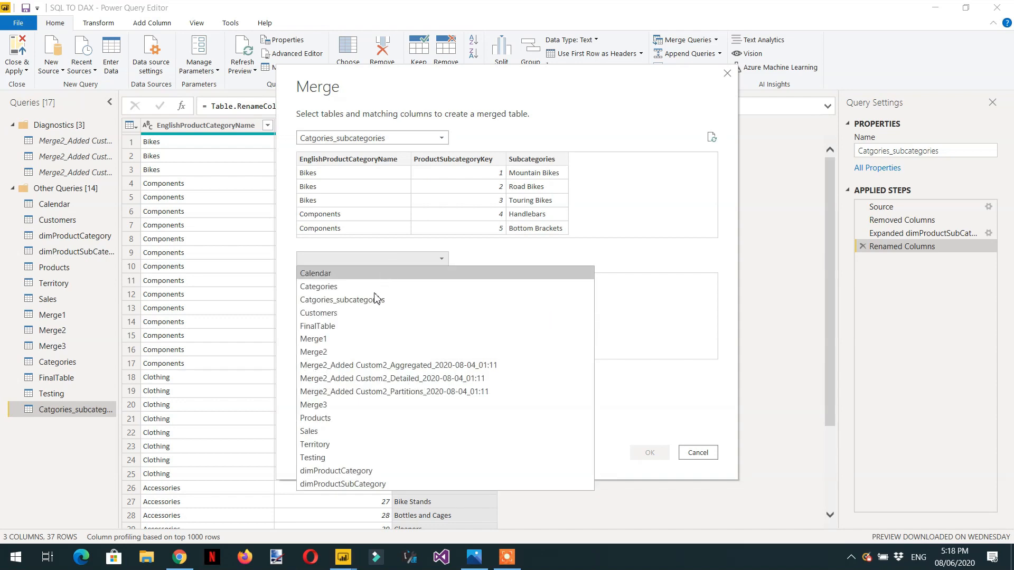
click(339, 419)
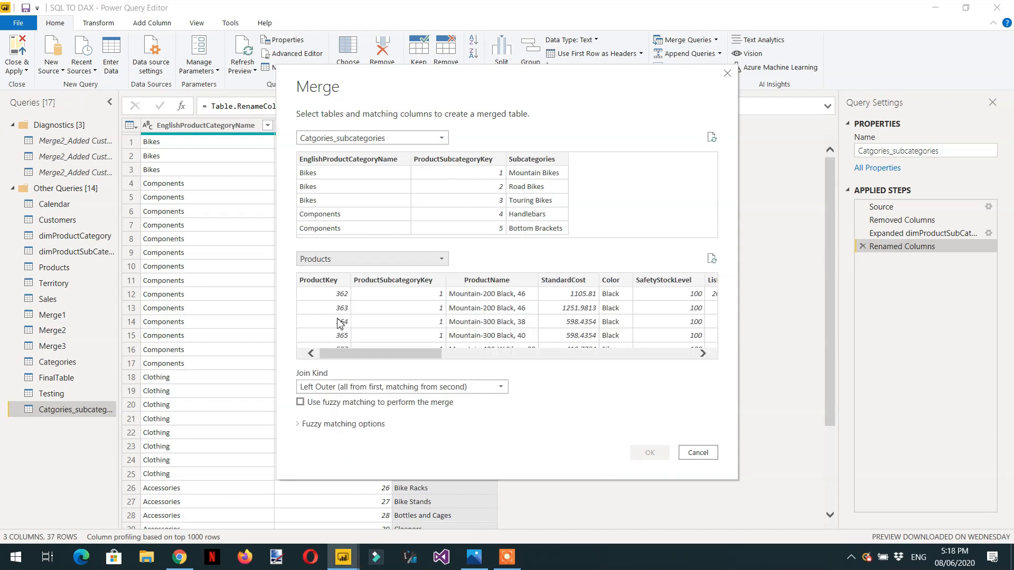
click(475, 160)
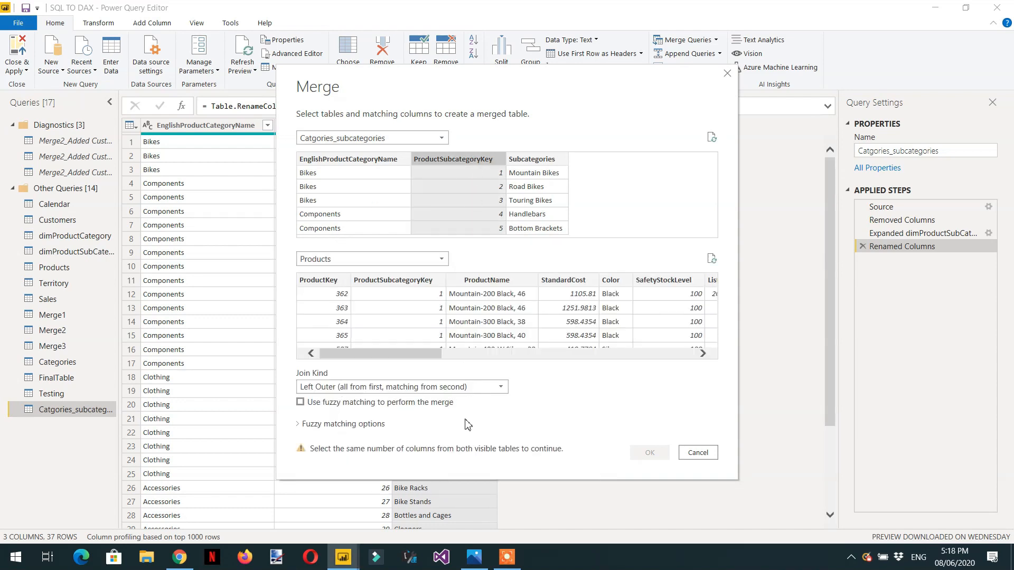
mouse_move(415, 362)
mouse_down()
mouse_move(644, 356)
mouse_move(418, 359)
mouse_up()
click(405, 283)
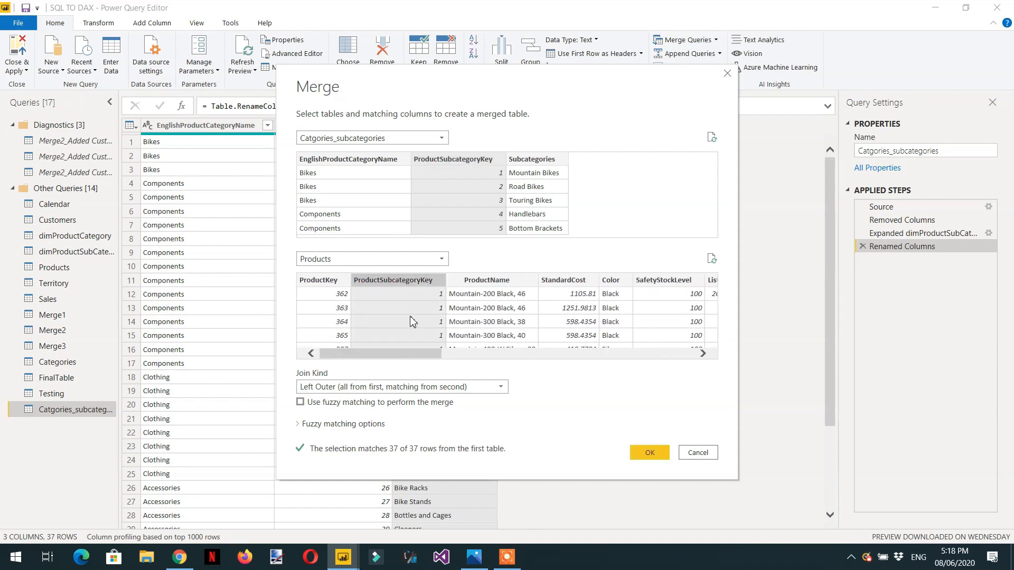
click(409, 388)
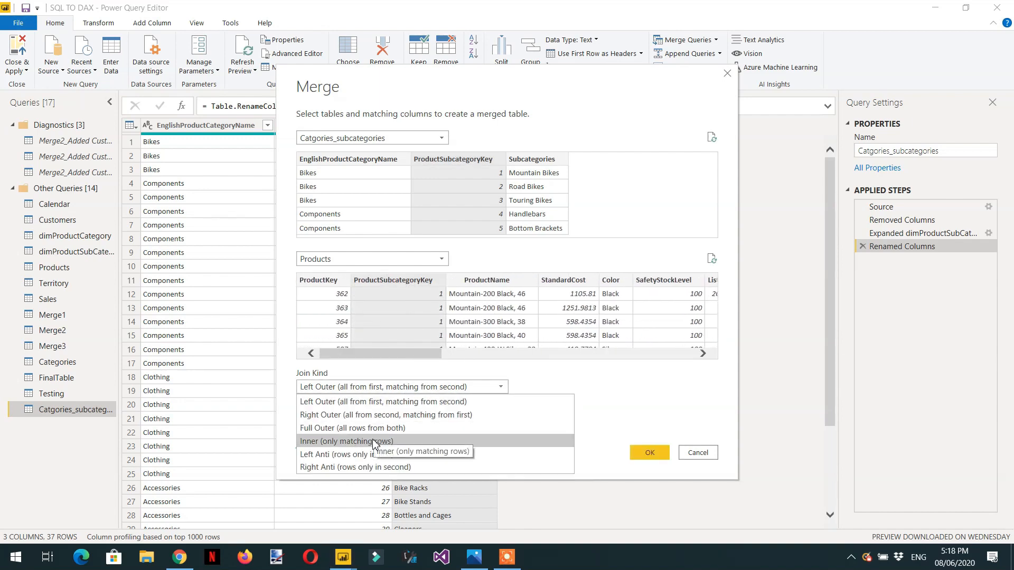
click(373, 441)
click(649, 453)
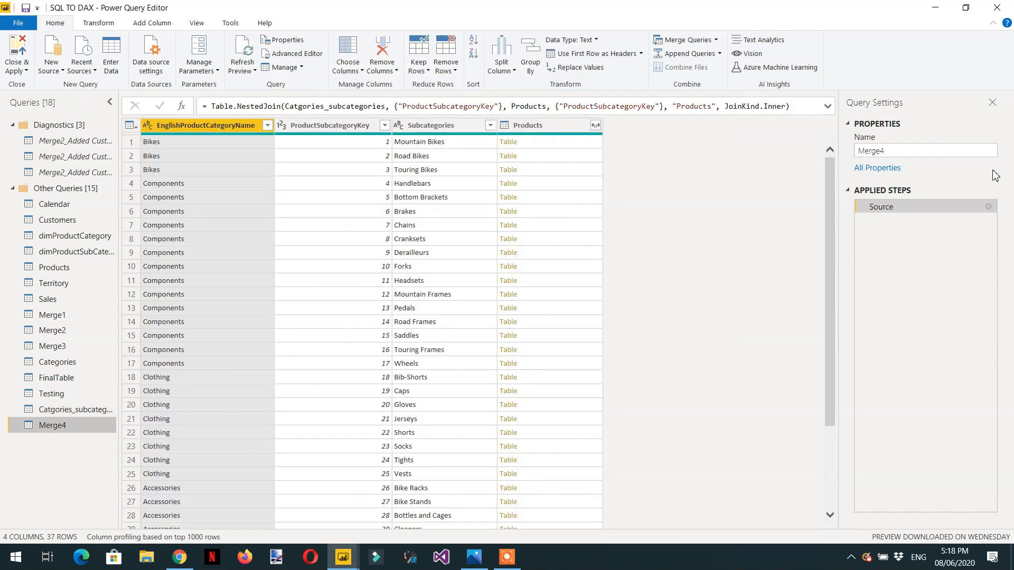
Rename the query merged with Products as TopSubcategories
drag(921, 152, 750, 161)
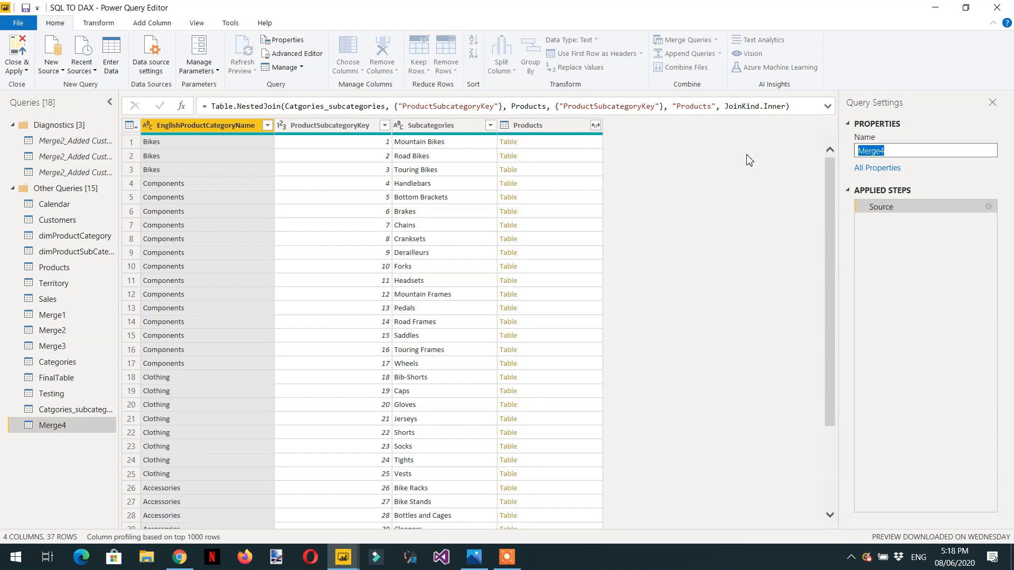
text(TopSubcategories)
key(Return)
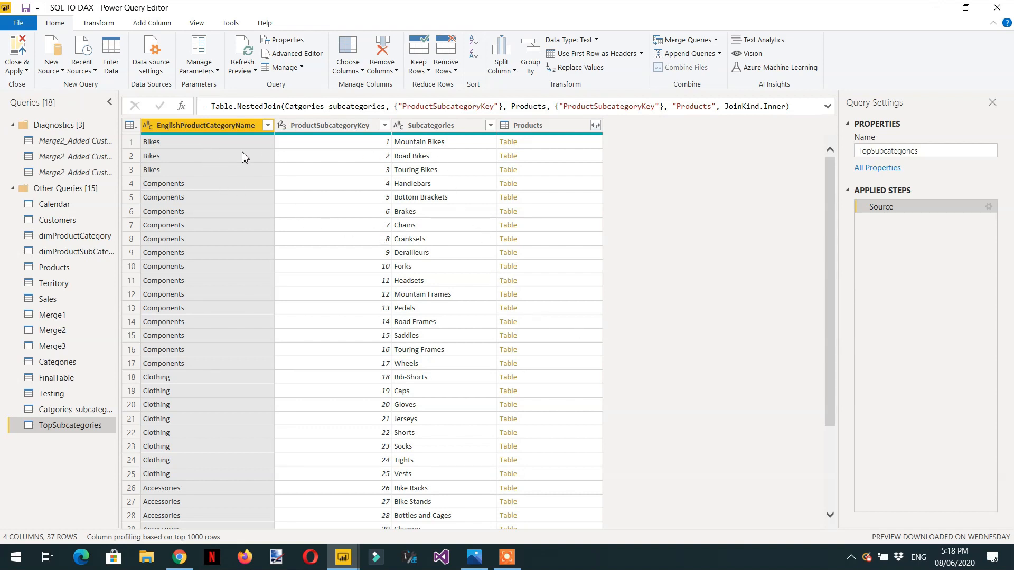
Remove the ProductSubcategoryKey column from the TopSubcategories query
right_click(339, 132)
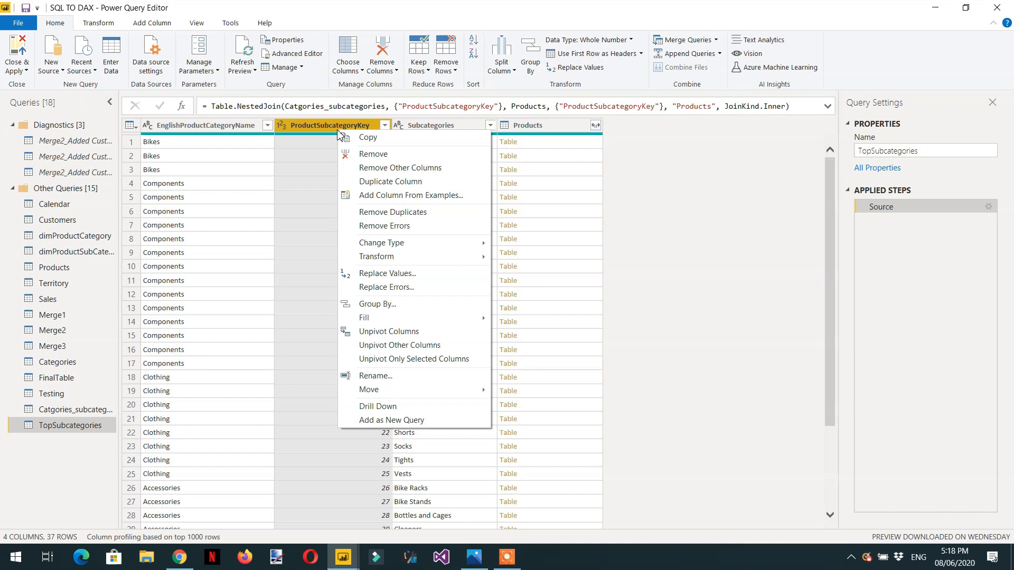
click(373, 154)
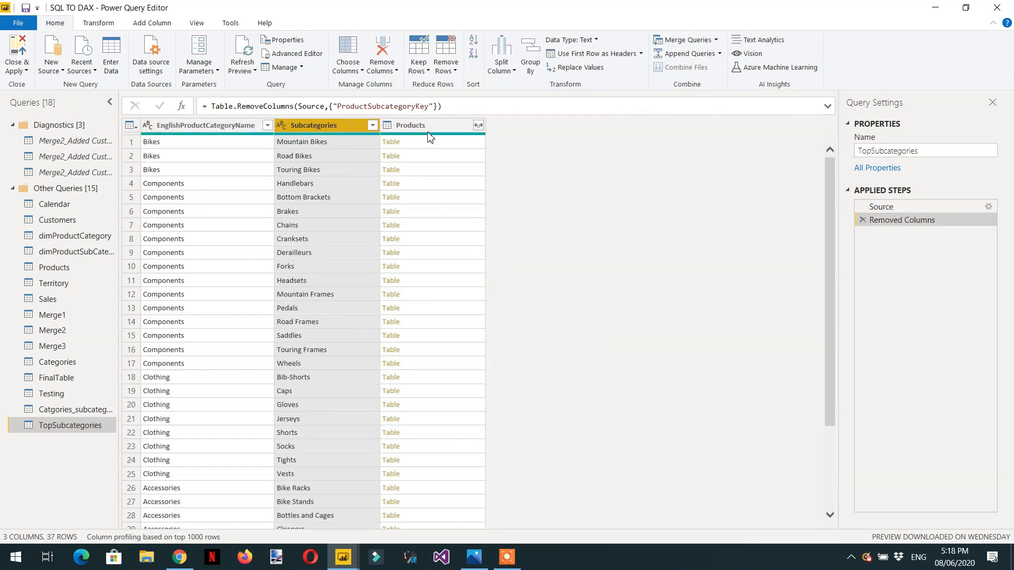
click(426, 159)
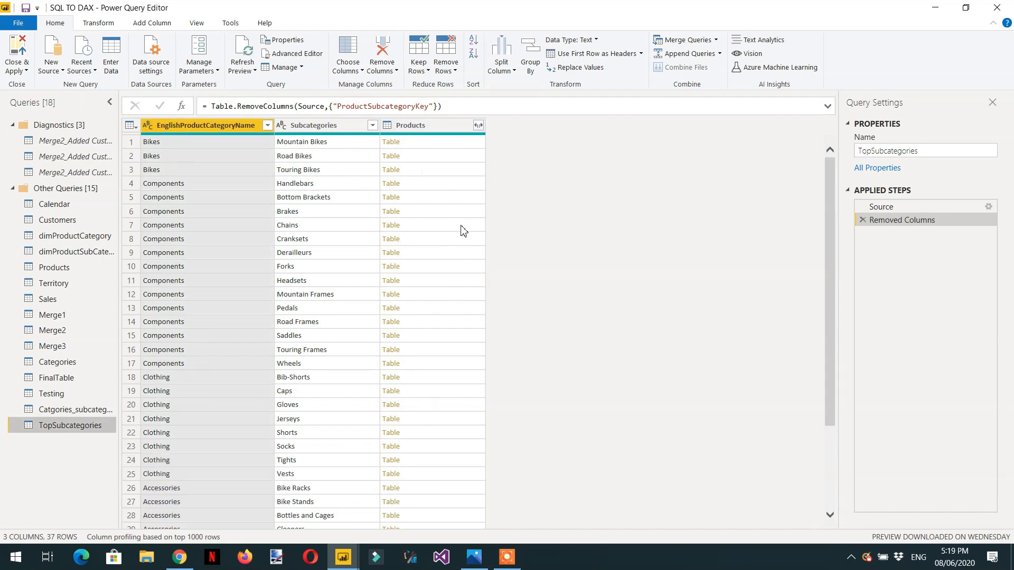
Start a custom column in the TopSubcategories query and name it Product_Key
click(445, 143)
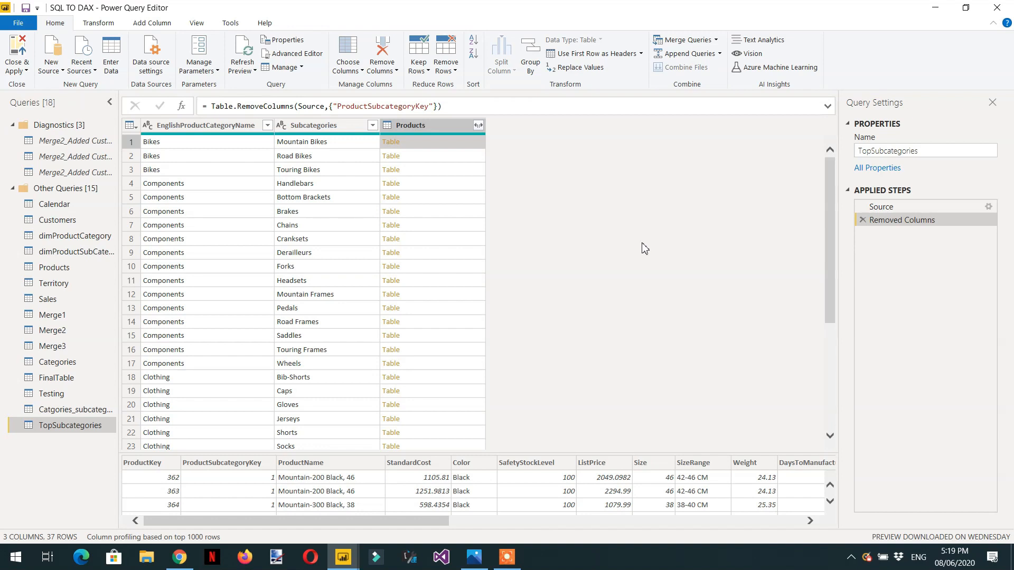
click(159, 24)
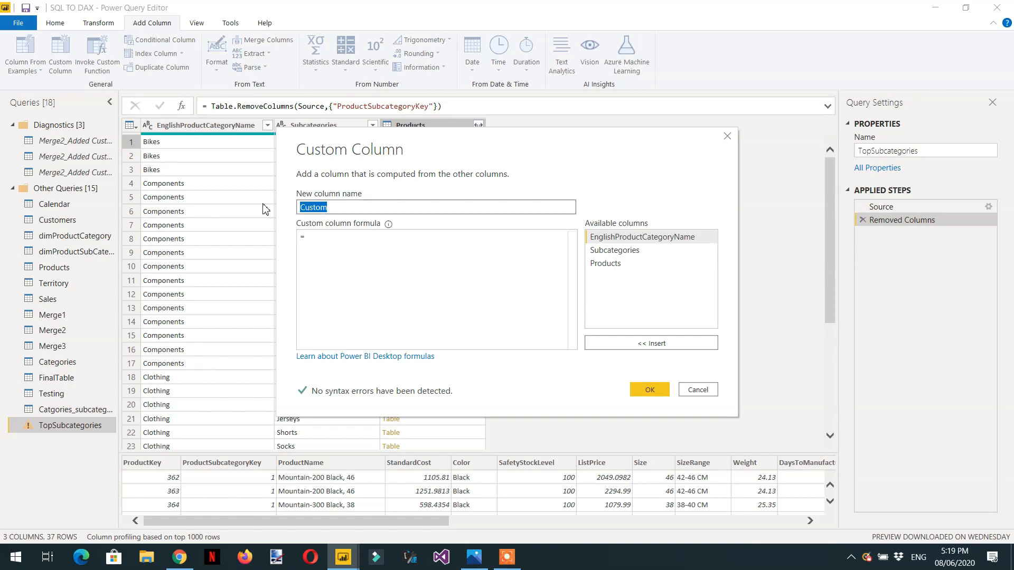
text(Product_Key)
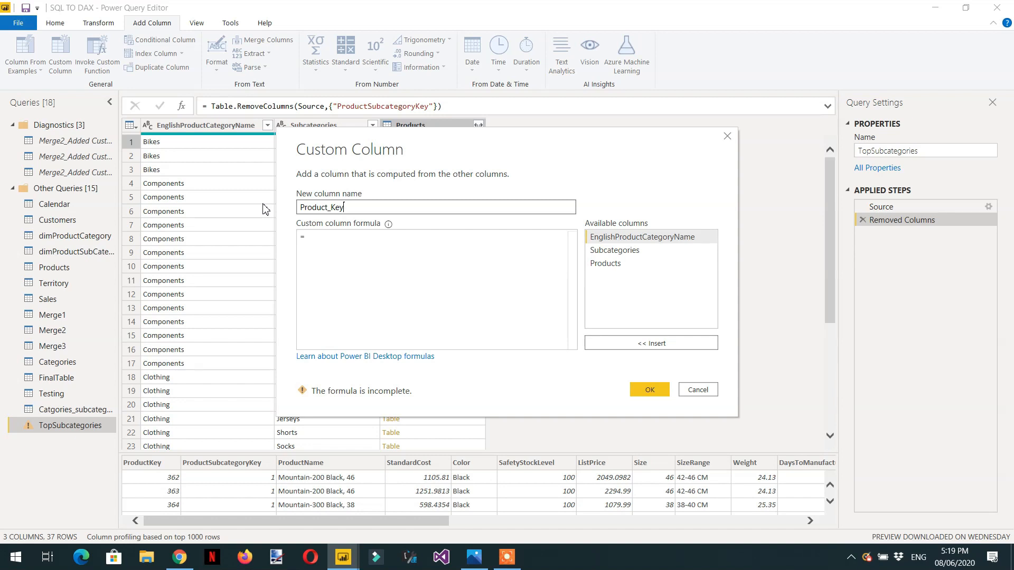
click(352, 262)
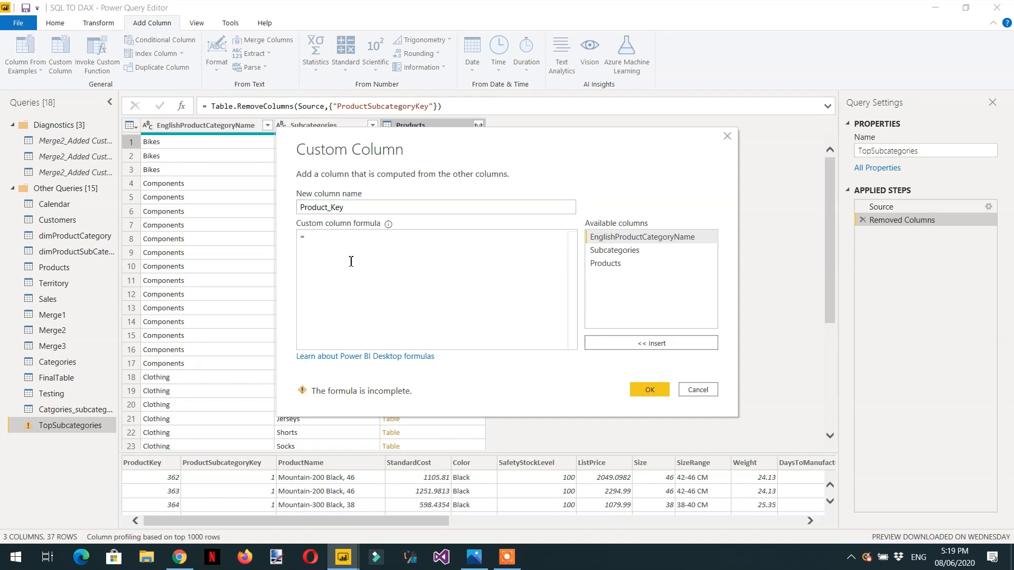
Create the Product_Key column with the formula Table.SelectColumns([Products],"ProductKey") and preview its nested tables
text(S)
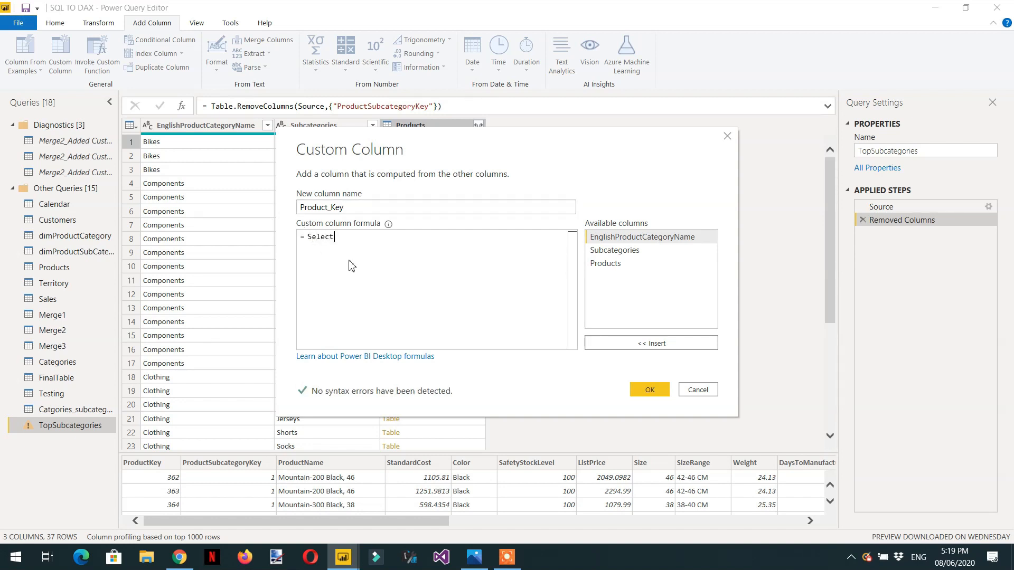
text(elect)
key(Tab)
text(()
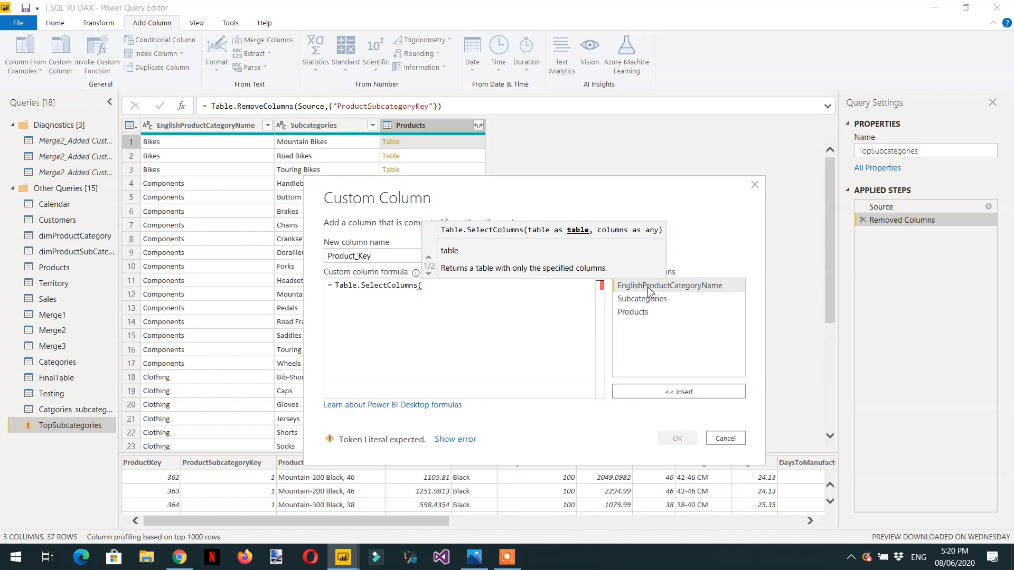
click(634, 312)
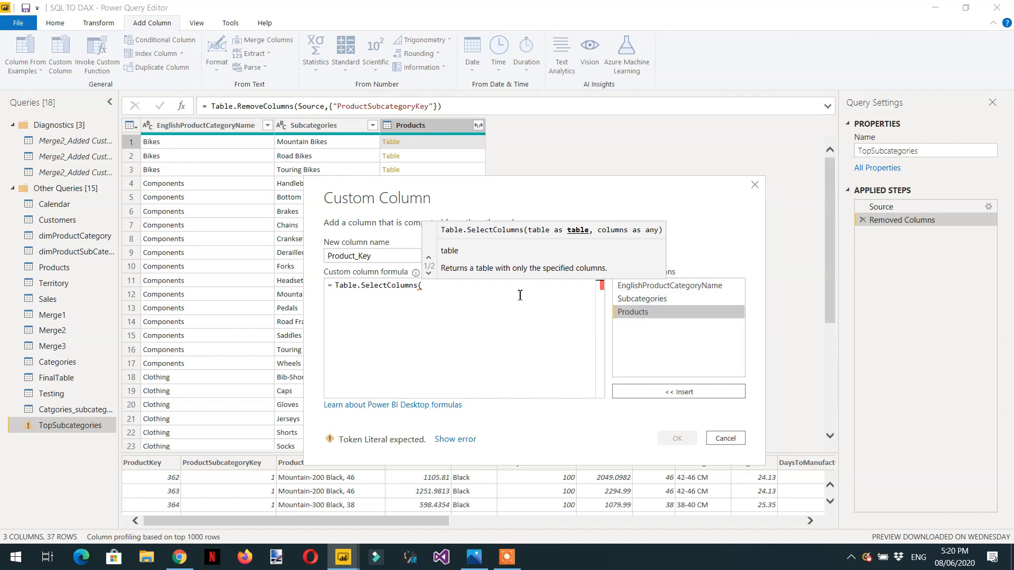
double_click(636, 312)
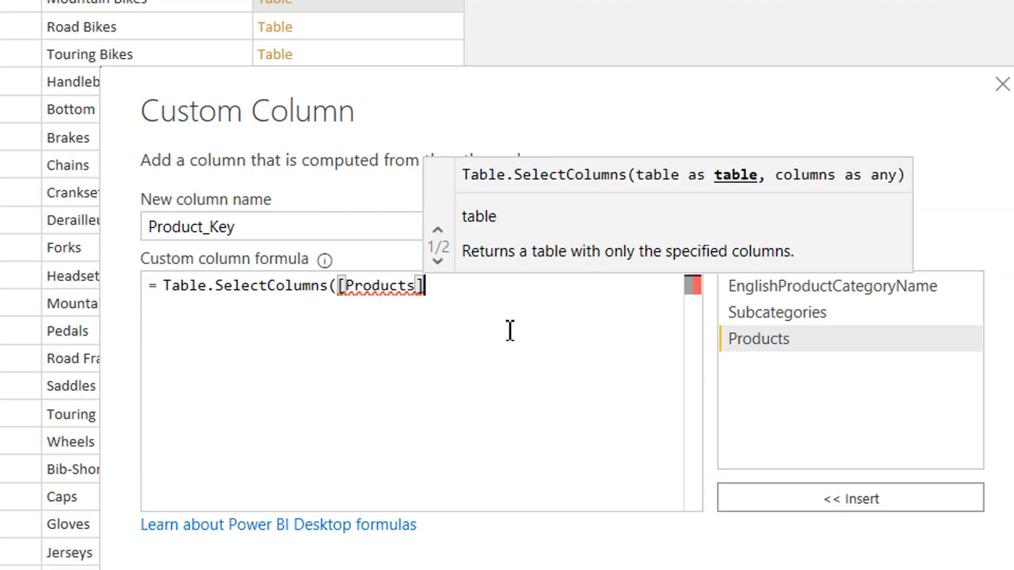
text(,)
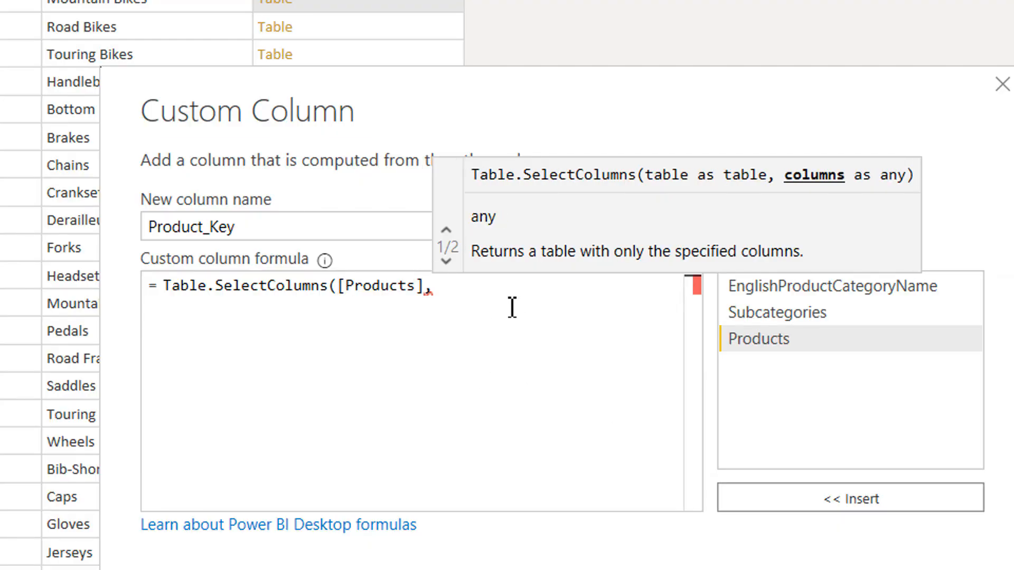
text("Product)
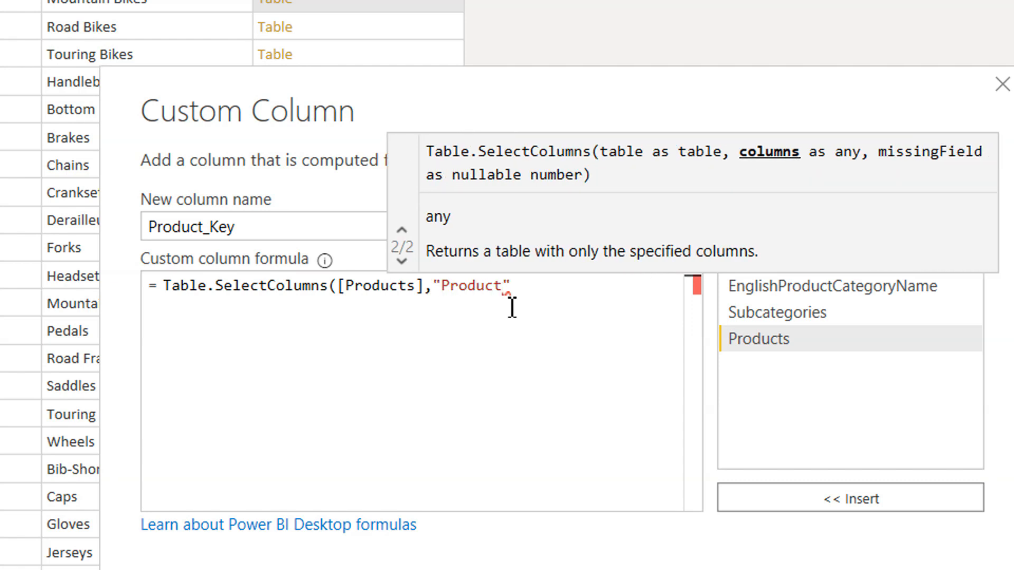
text(Key"))
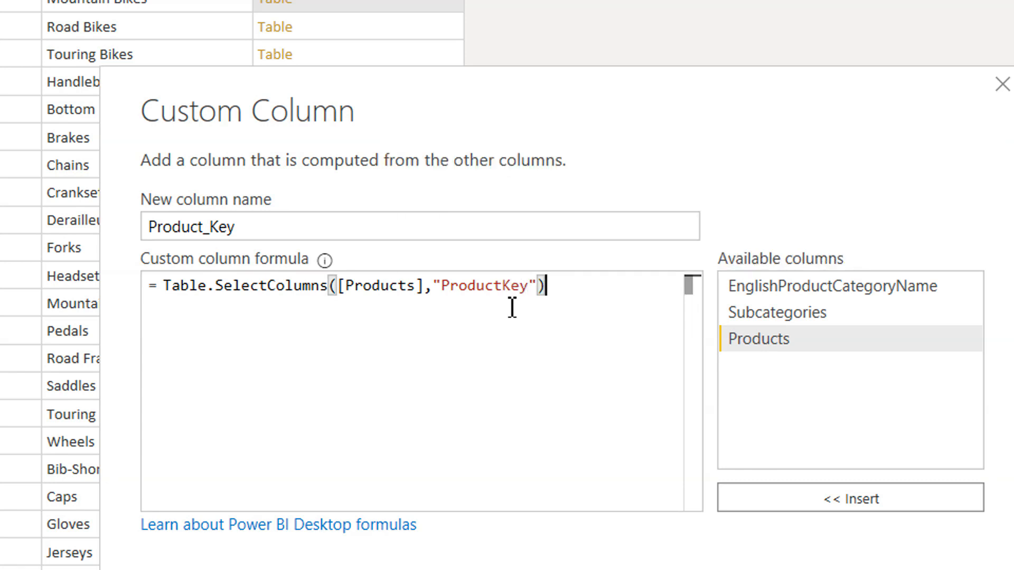
click(843, 487)
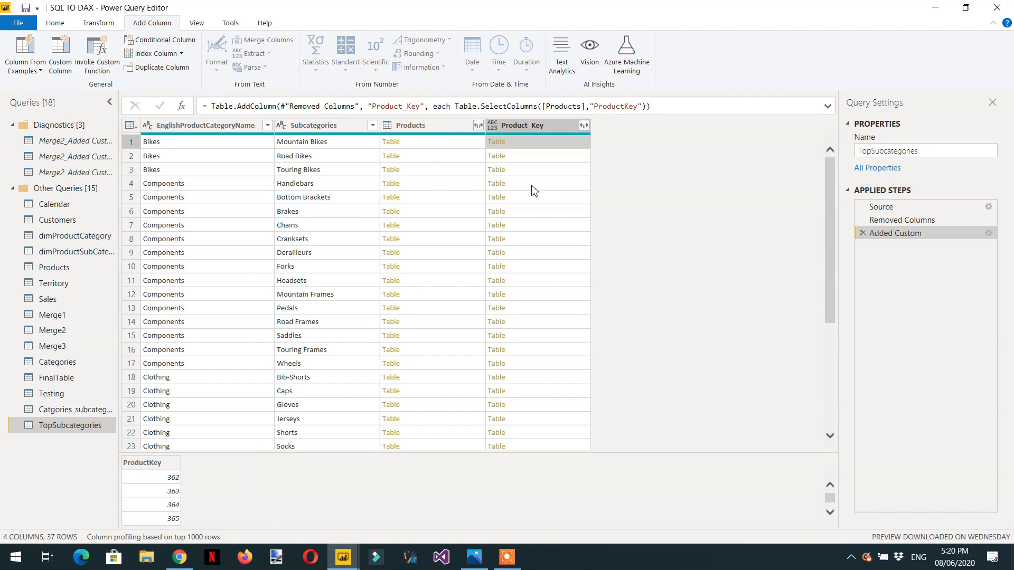
click(850, 12)
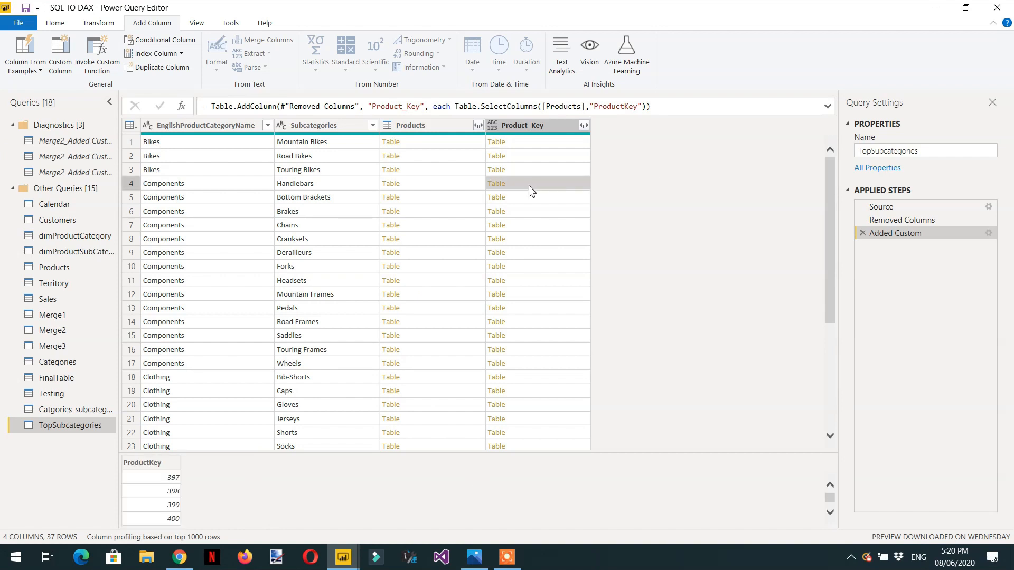
click(551, 143)
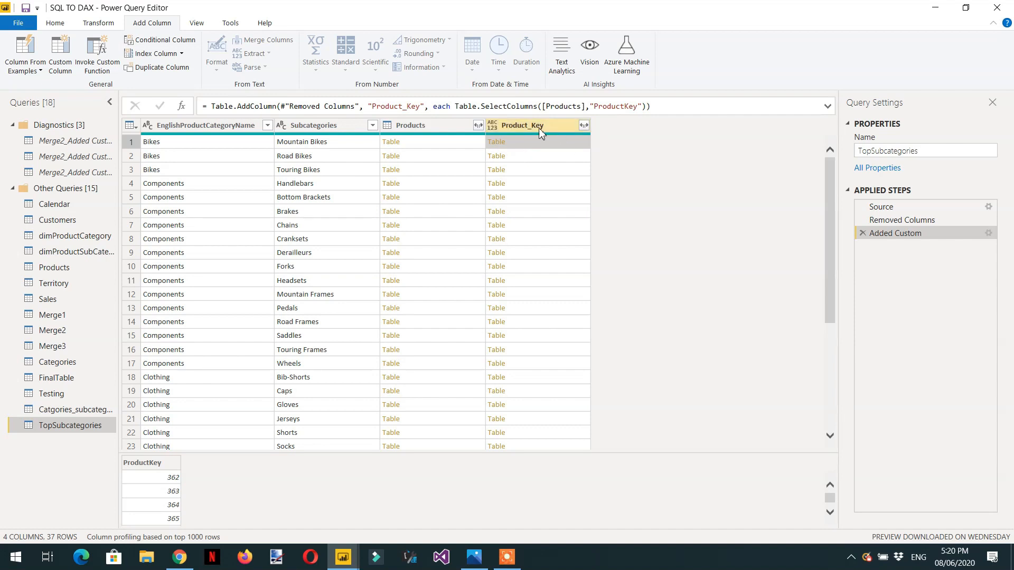
Edit the Product_Key formula to Table.RowCount(Table.SelectColumns([Products],"ProductKey"))
click(988, 234)
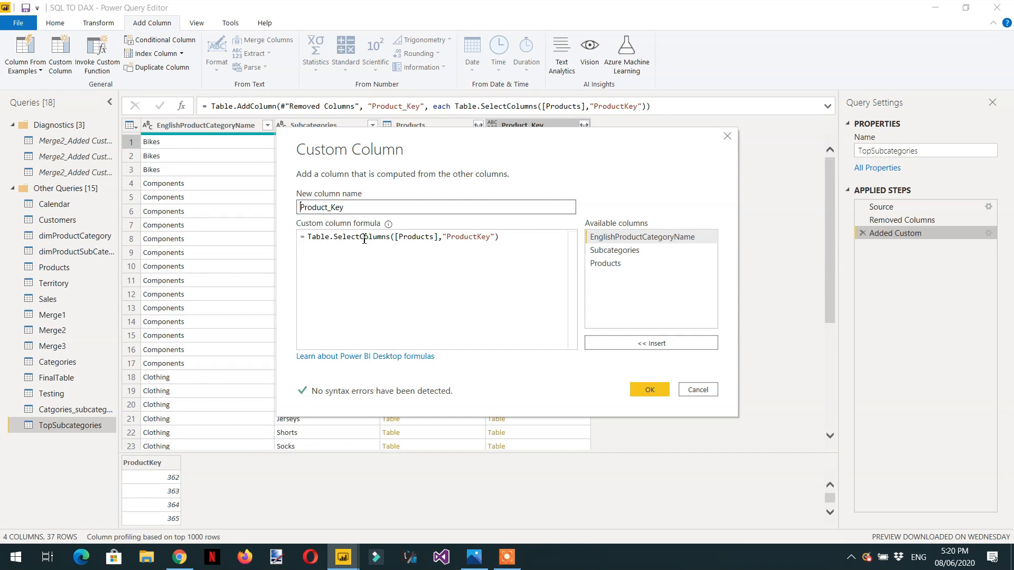
click(310, 240)
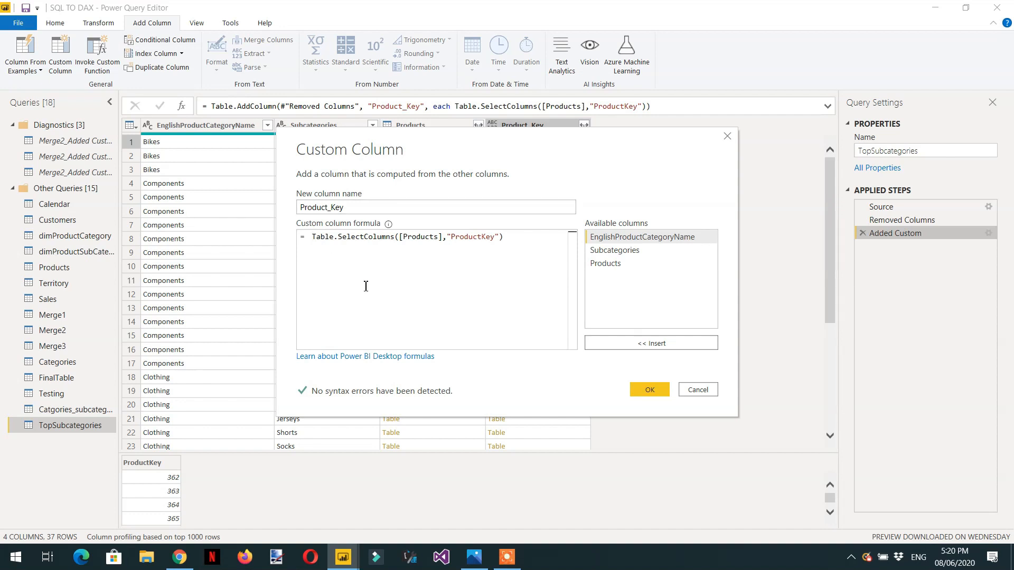
text(rowc)
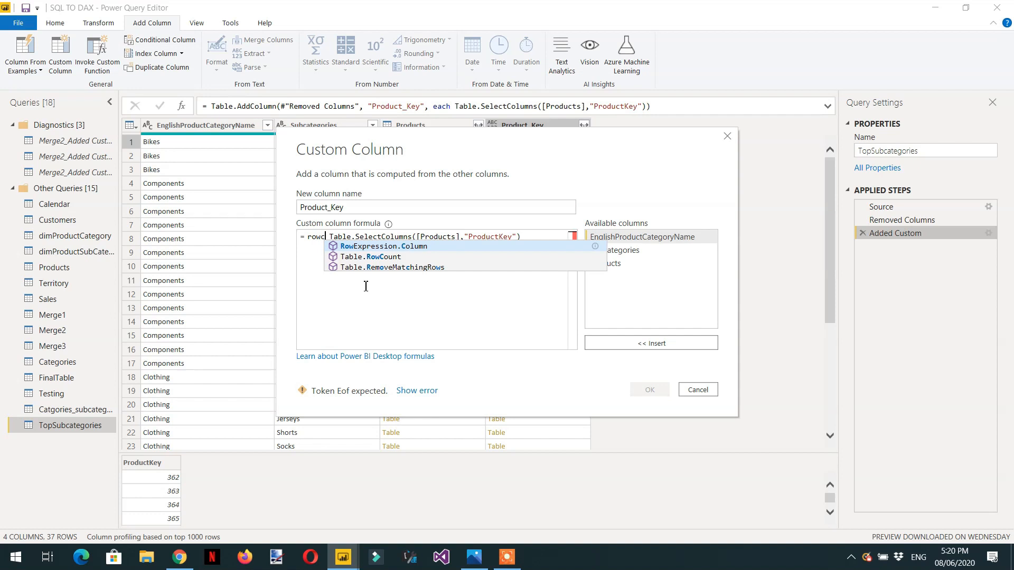
key(Down)
key(Tab)
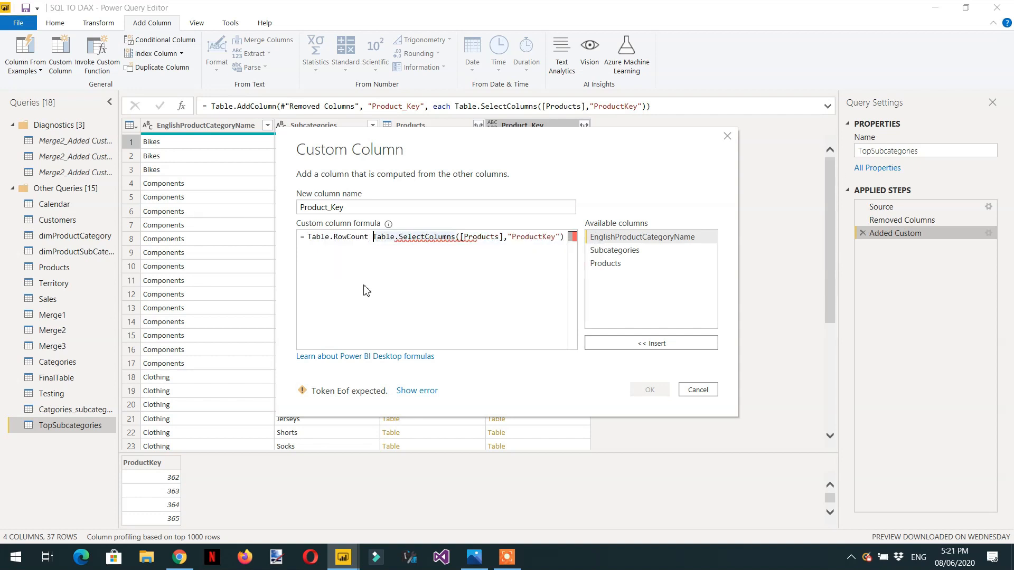
key(BackSpace)
text(()
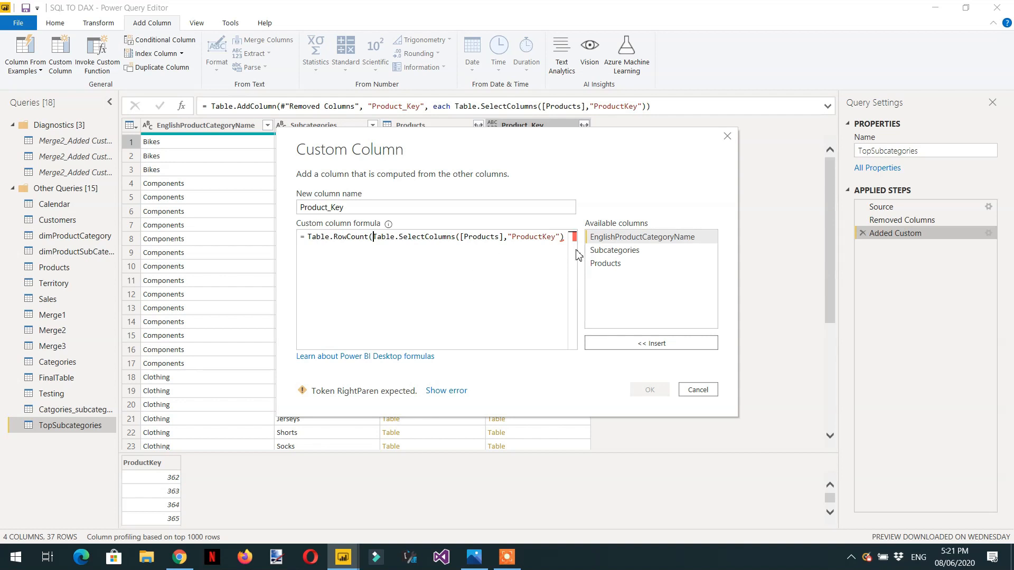
click(566, 238)
text())
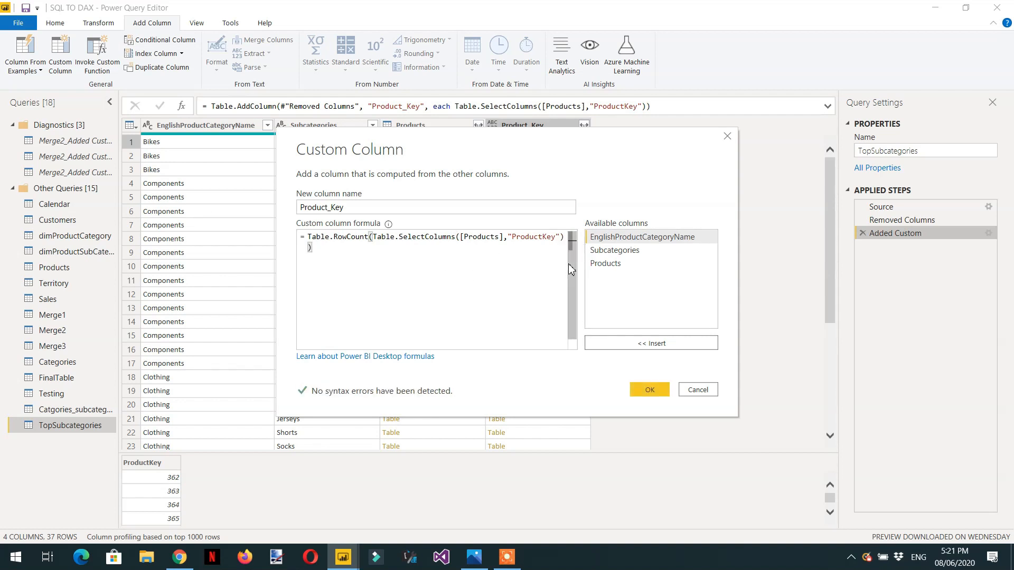
click(651, 390)
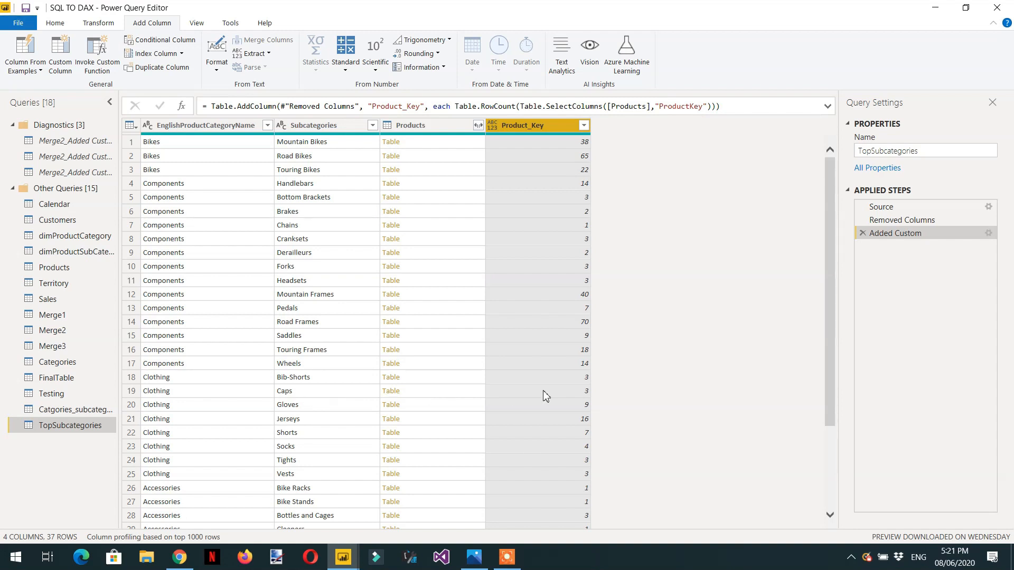
Remove the Products column from the TopSubcategories query
right_click(431, 129)
click(462, 151)
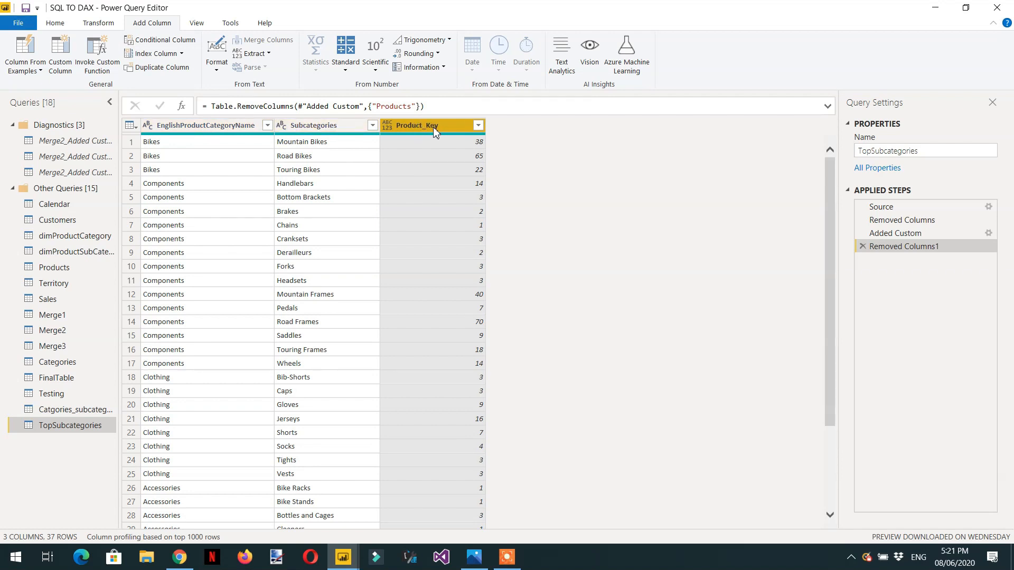
Group the rows by EnglishProductCategoryName using the All Rows operation, with Count as the new column name
ctrl+click(207, 132)
click(99, 24)
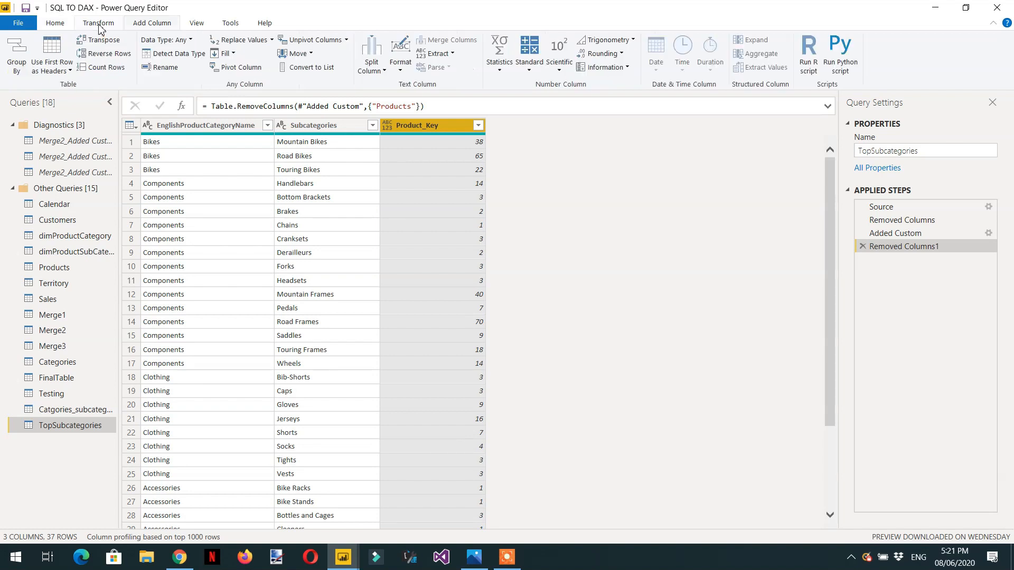
click(17, 66)
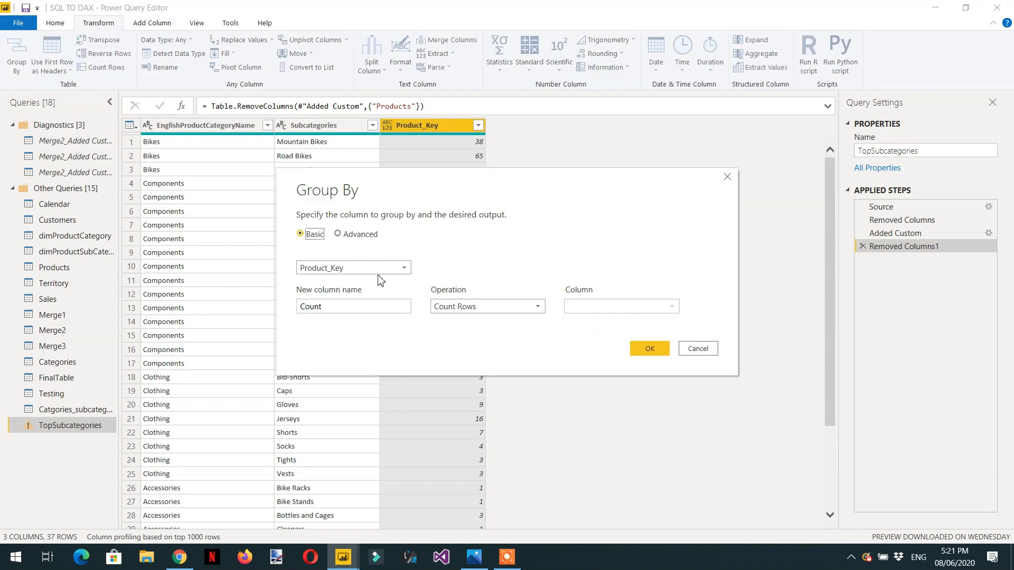
click(383, 269)
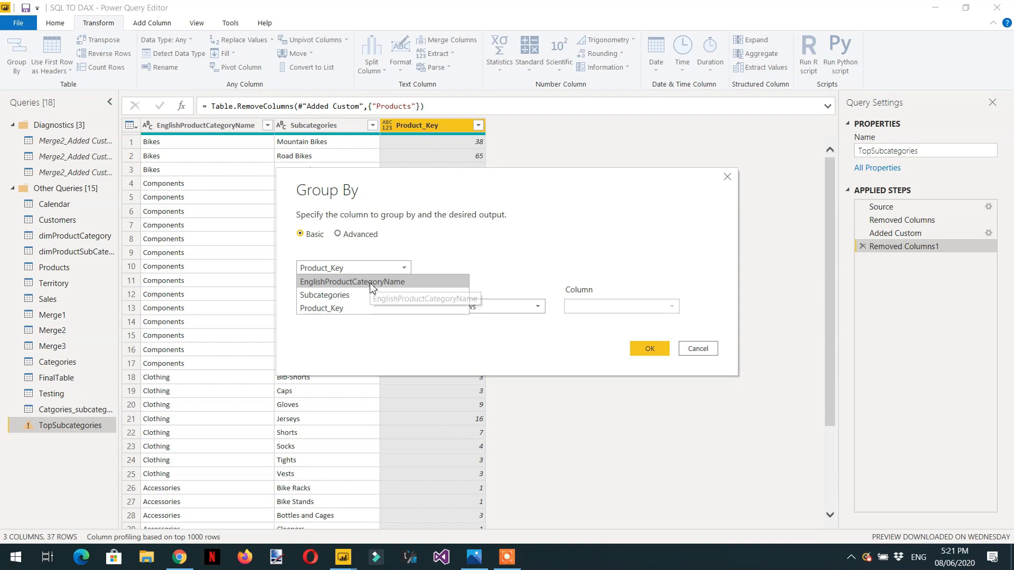
click(371, 283)
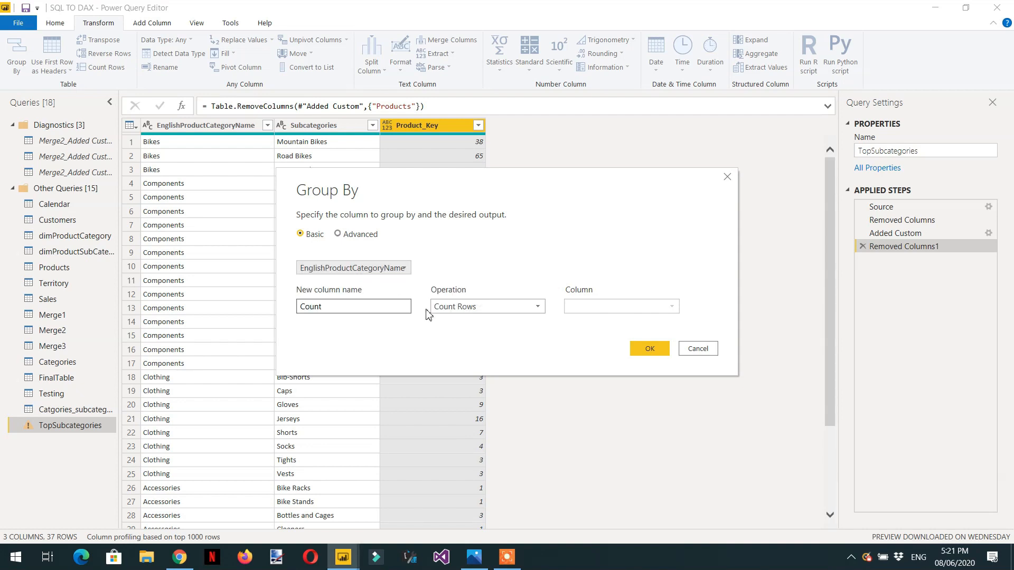
click(489, 307)
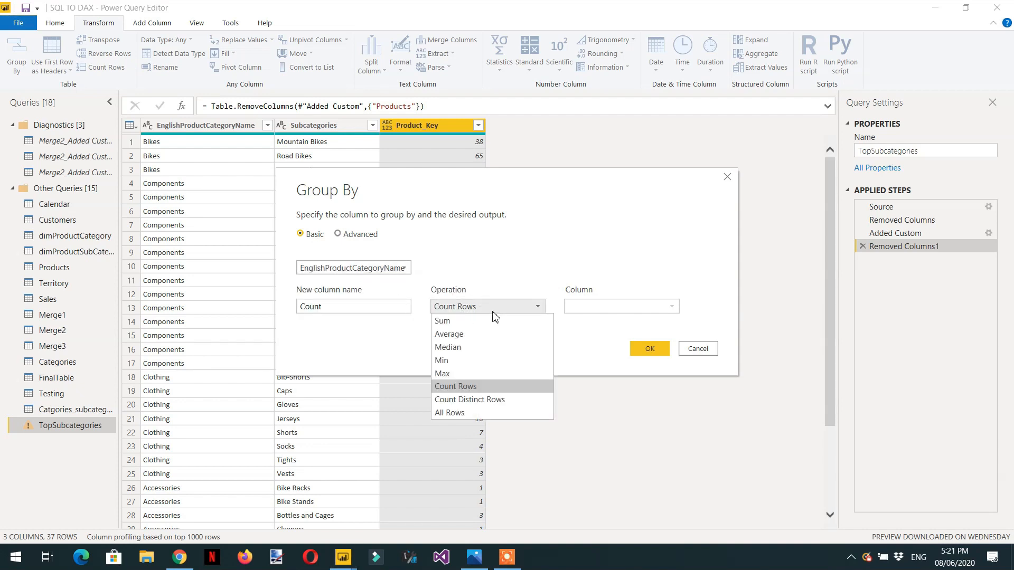
click(483, 418)
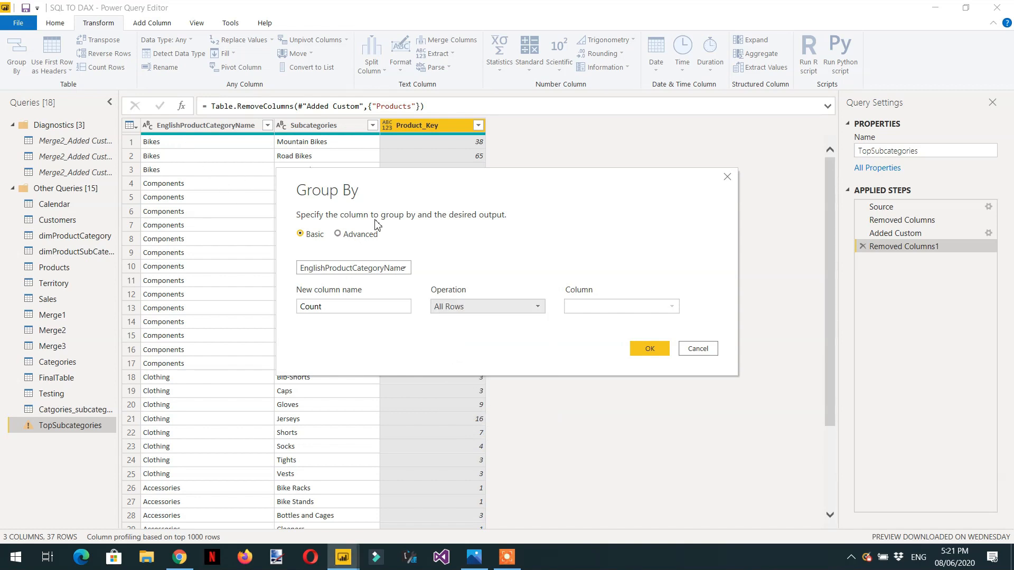
click(648, 350)
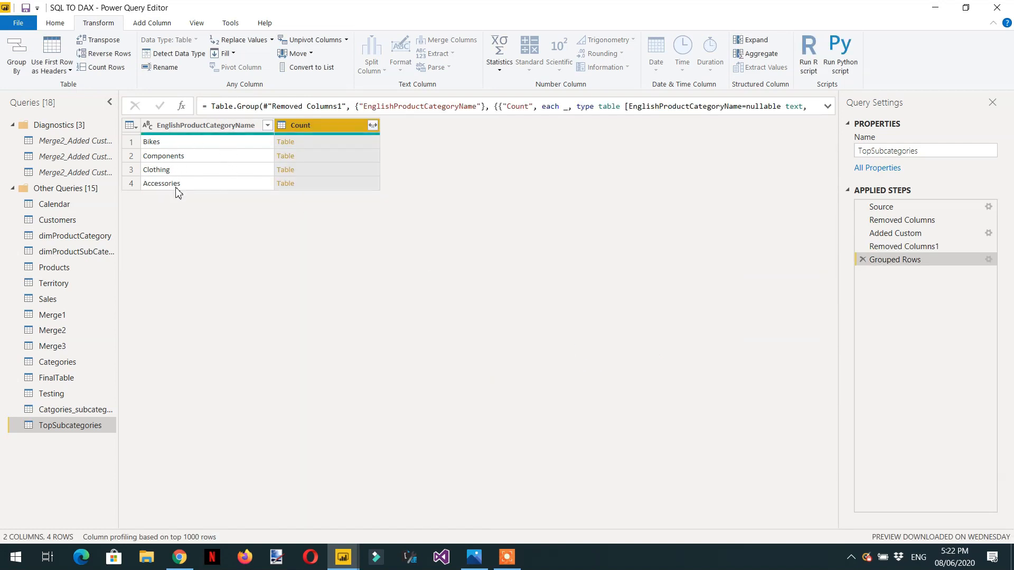
Preview the nested tables in the Count column for the Bikes, Components and Clothing categories
click(341, 144)
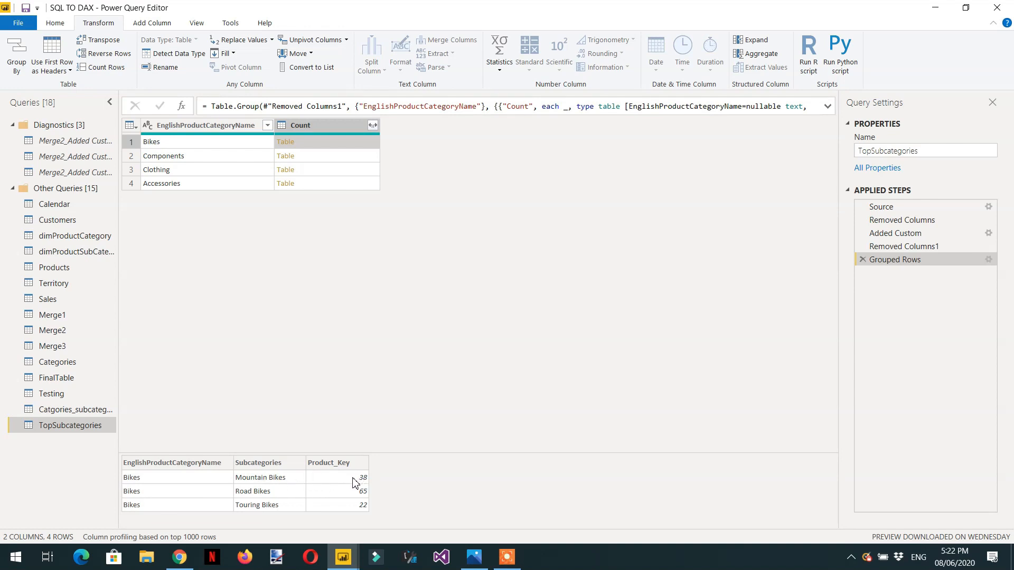
click(321, 158)
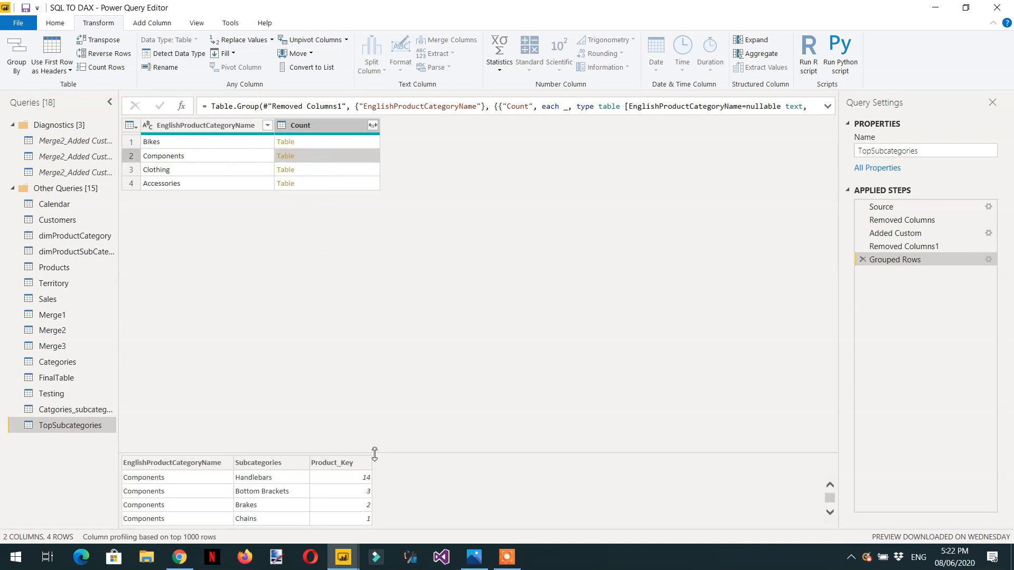
drag(375, 454, 365, 363)
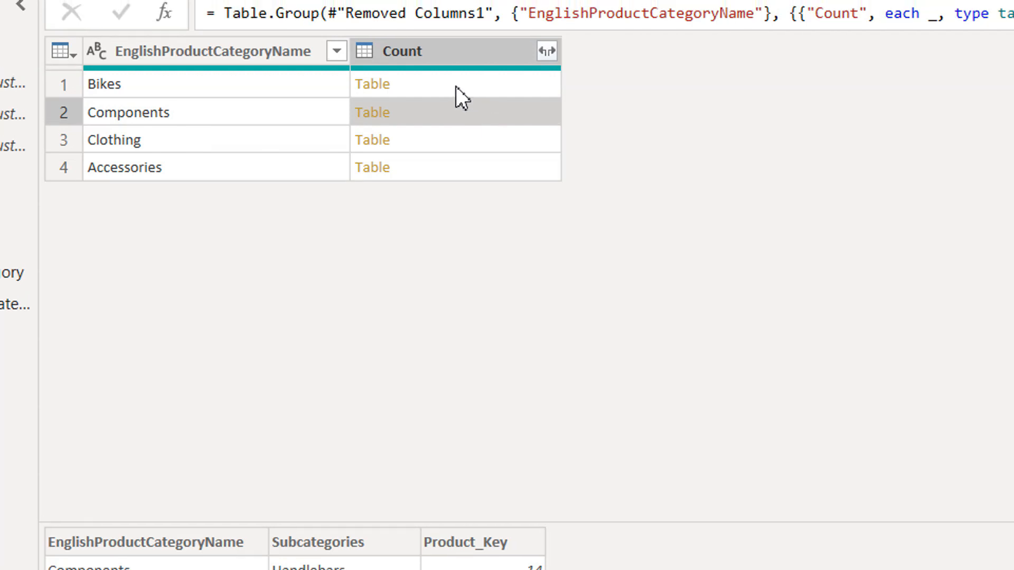
click(456, 75)
click(454, 112)
click(453, 139)
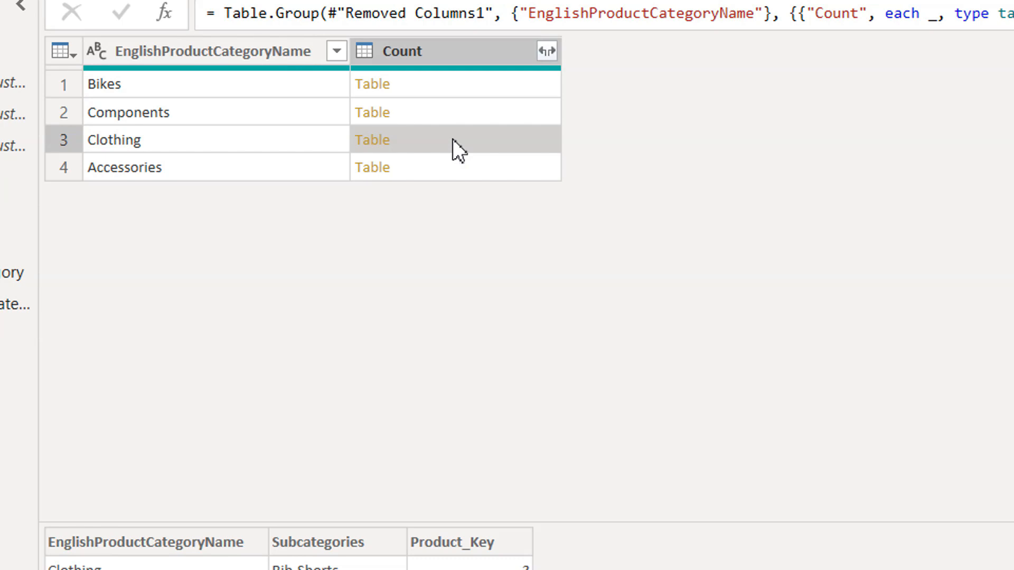
Start a custom column named ProductTable on the rows grouped by EnglishProductCategoryName
click(171, 52)
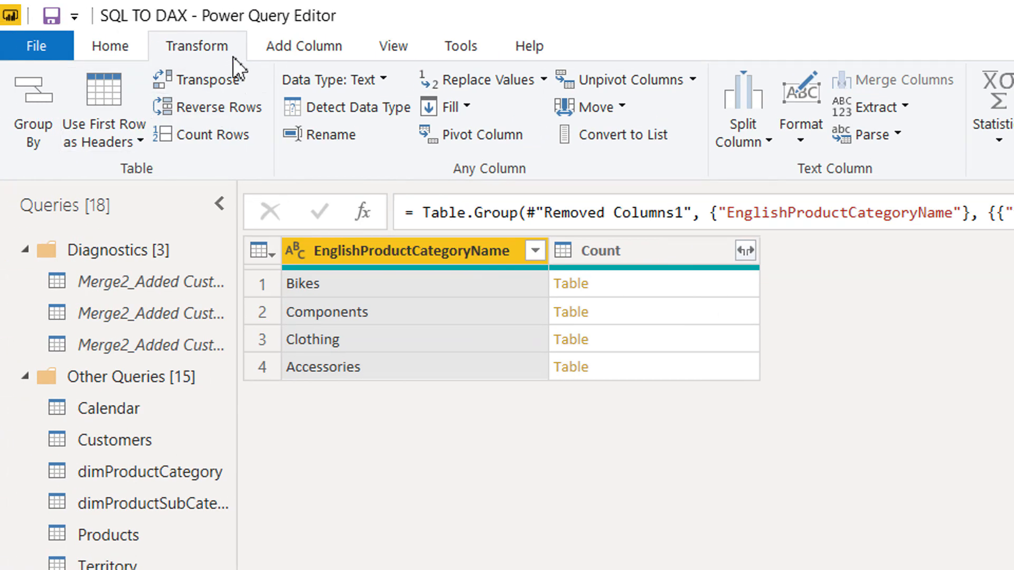
click(310, 50)
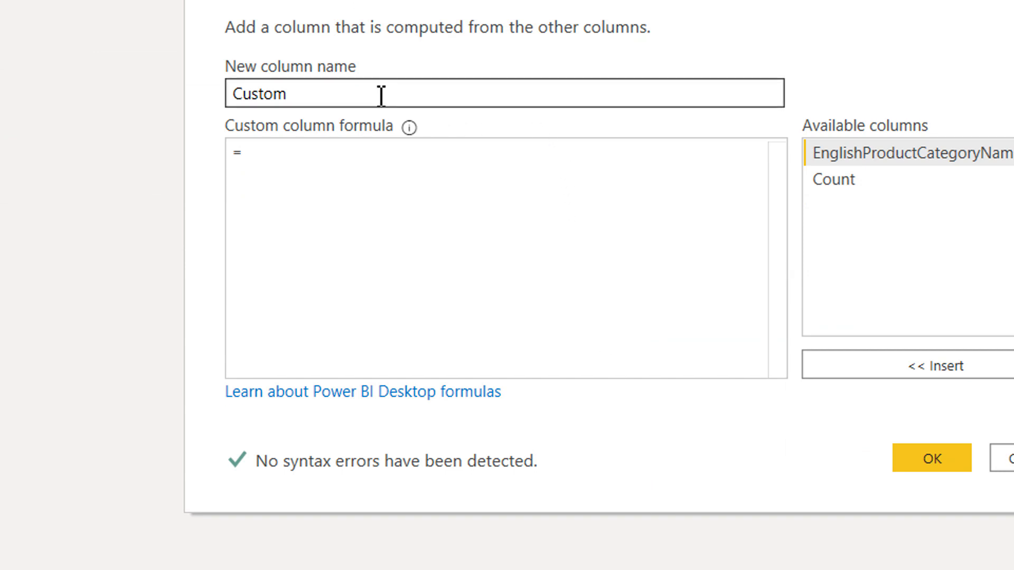
double_click(379, 95)
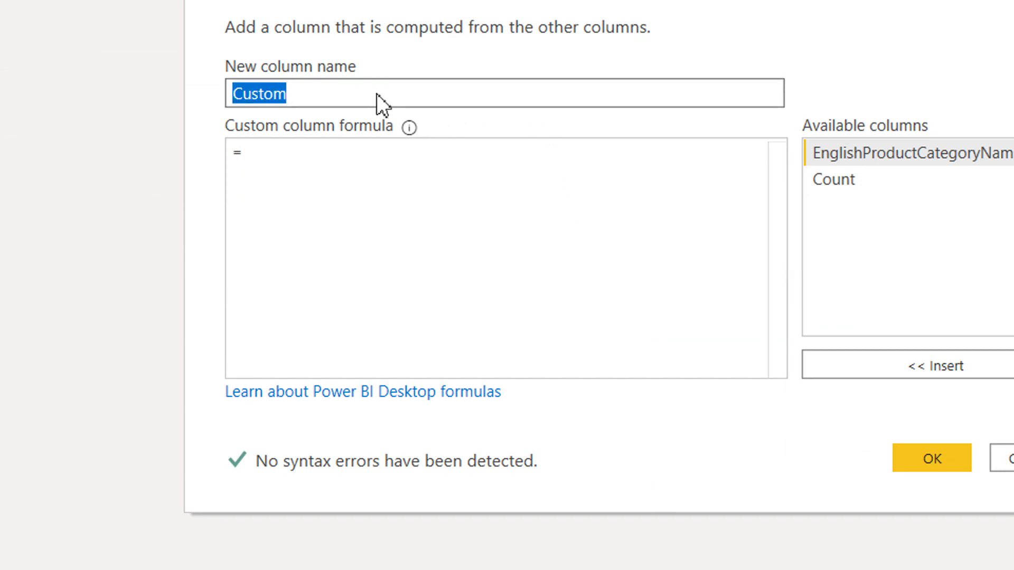
text(Pro)
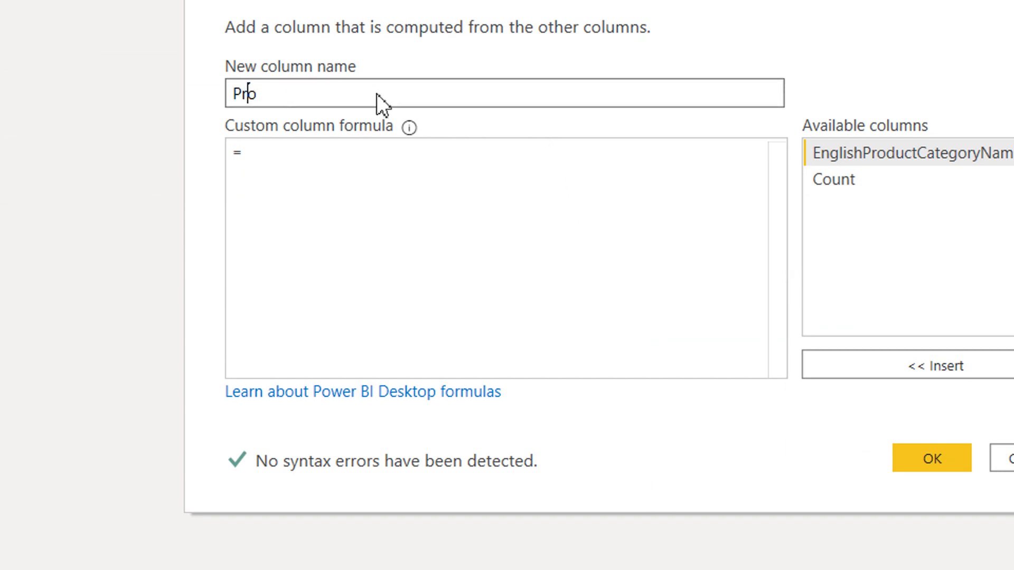
text(ductTable)
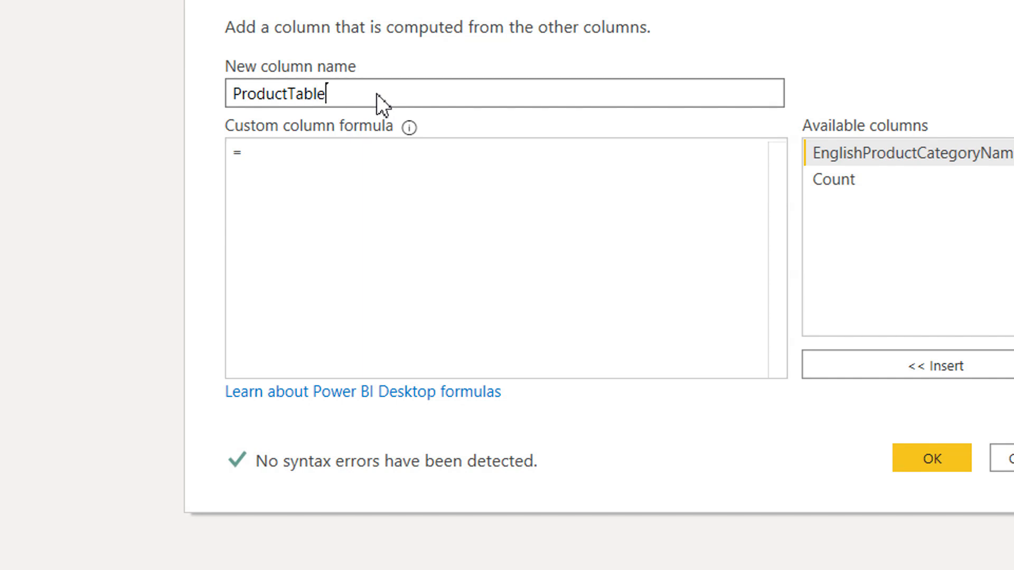
Begin the ProductTable formula with the Table.Sort function and its opening parenthesis
click(374, 165)
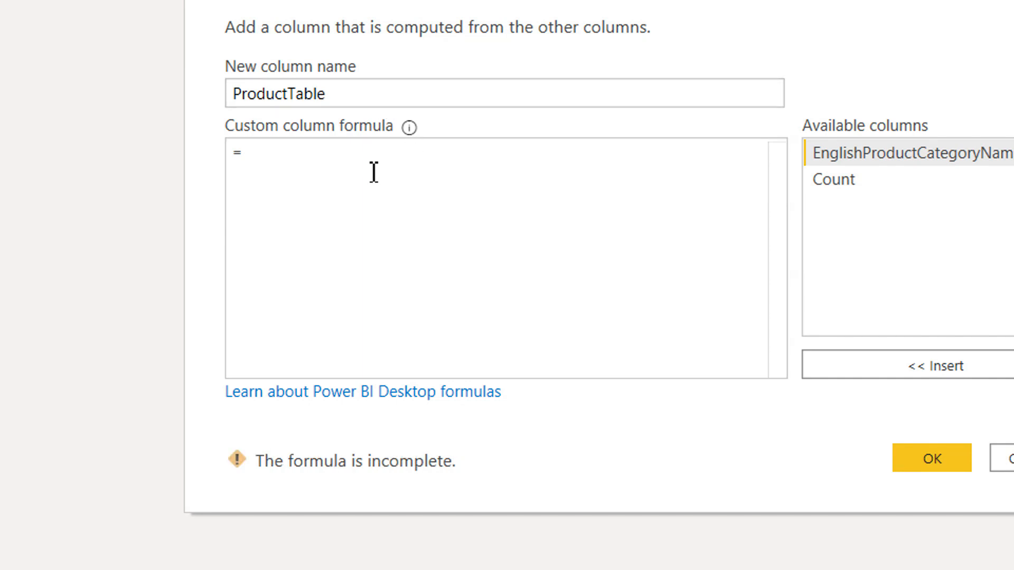
text(s)
key(BackSpace)
text(T)
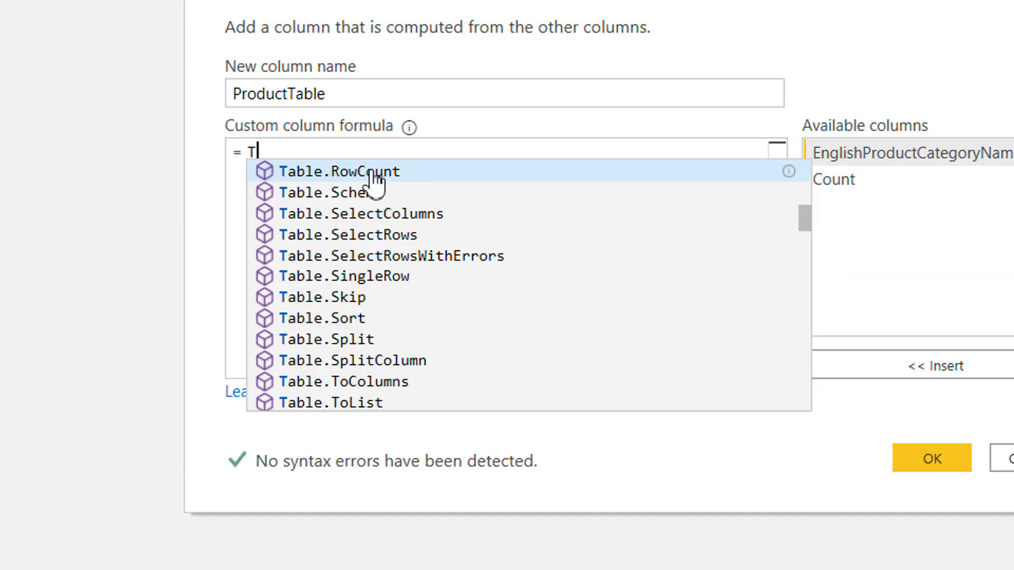
text(able.sort)
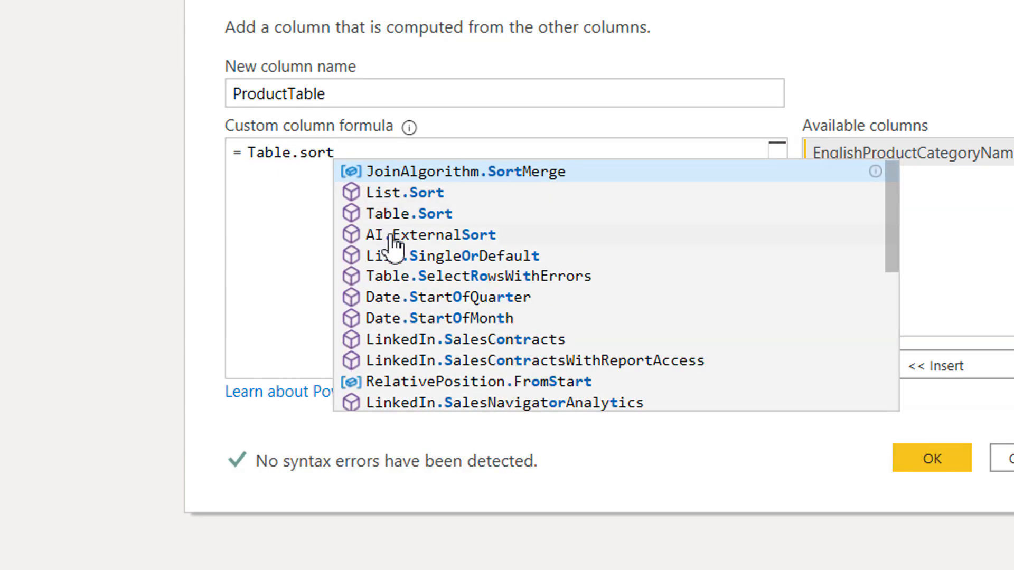
key(Down)
key(Down)
key(Return)
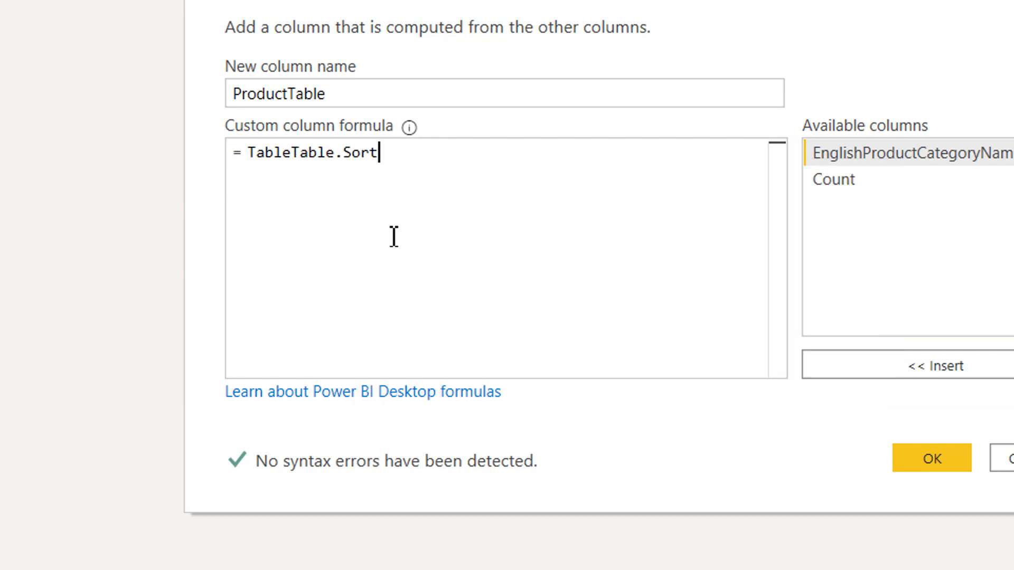
key(Left)
key(Left)
key(Left)
key(Left)
key(Left)
key(Left)
key(Left)
key(Left)
key(Left)
key(Left)
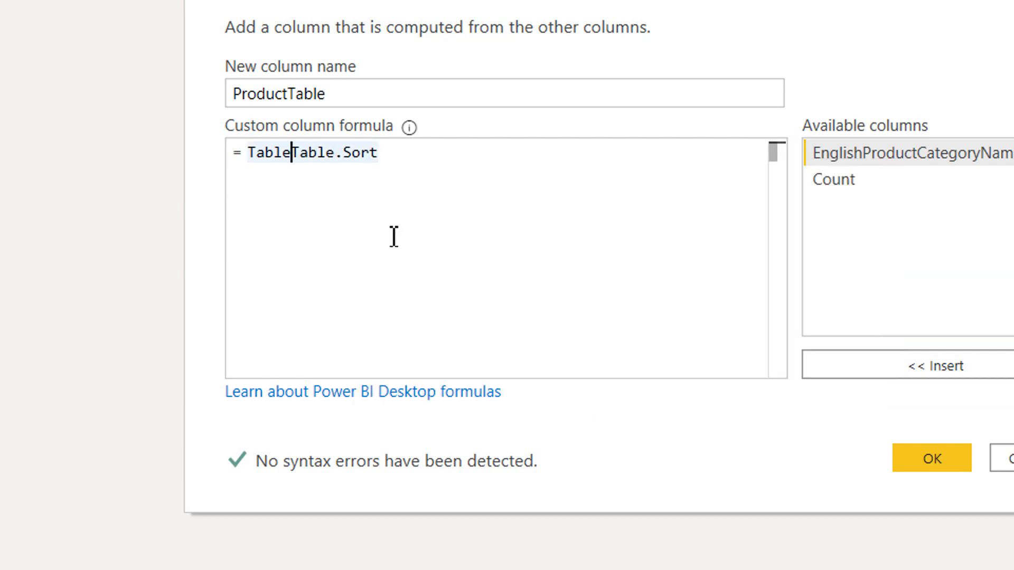
key(BackSpace)
key(BackSpace)
key(BackSpace)
key(BackSpace)
key(BackSpace)
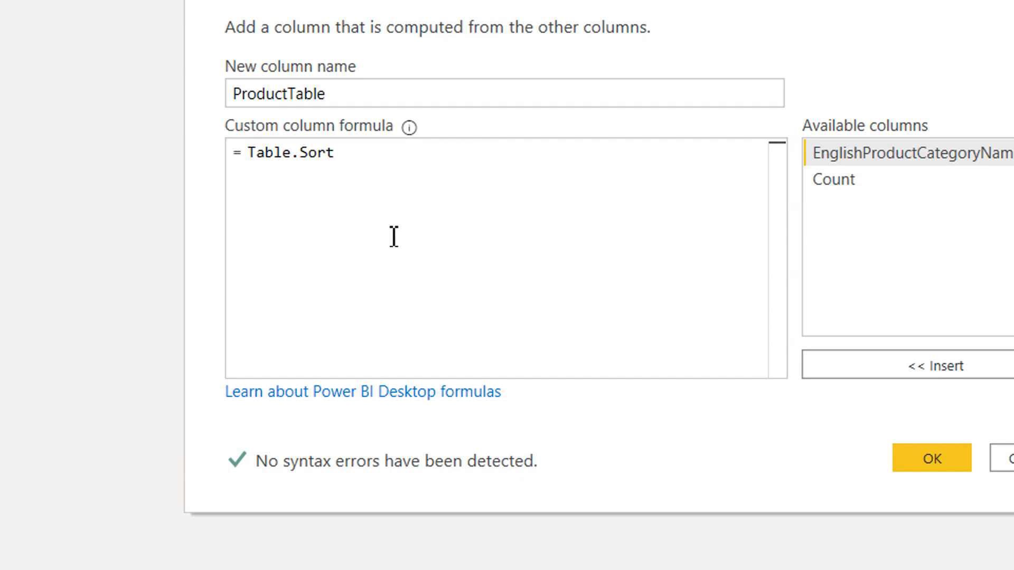
key(Right)
key(Right)
key(Right)
key(Right)
key(Right)
key(Right)
key(Right)
key(Right)
key(Right)
text(()
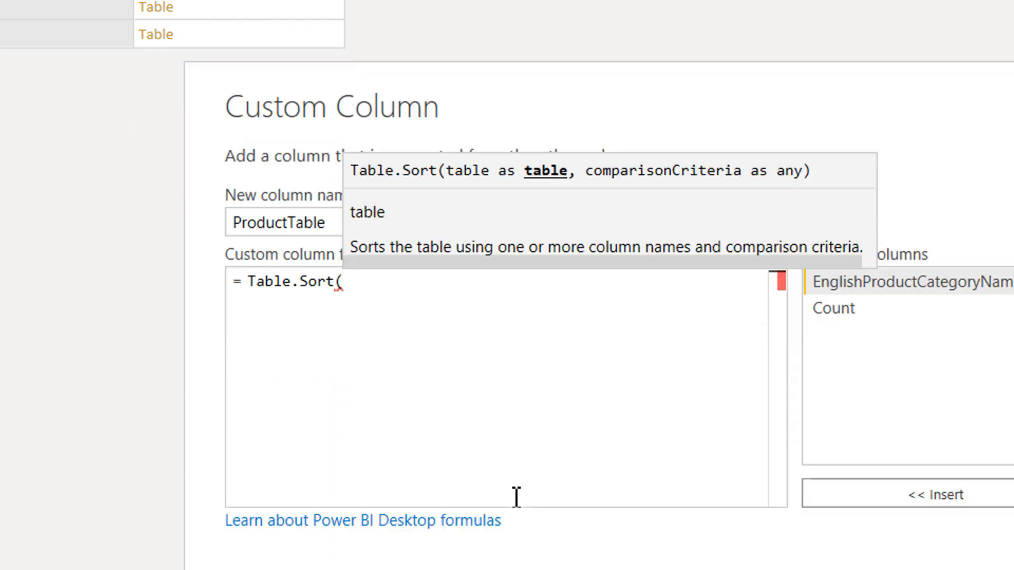
Complete the formula as Table.Sort([Count],"Custom") and create the column
double_click(851, 295)
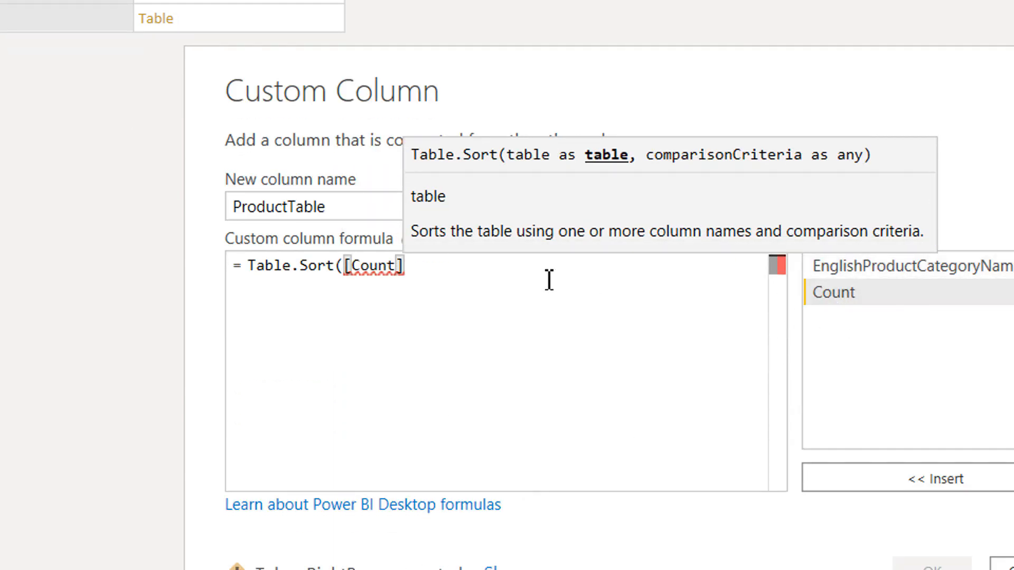
text(,)
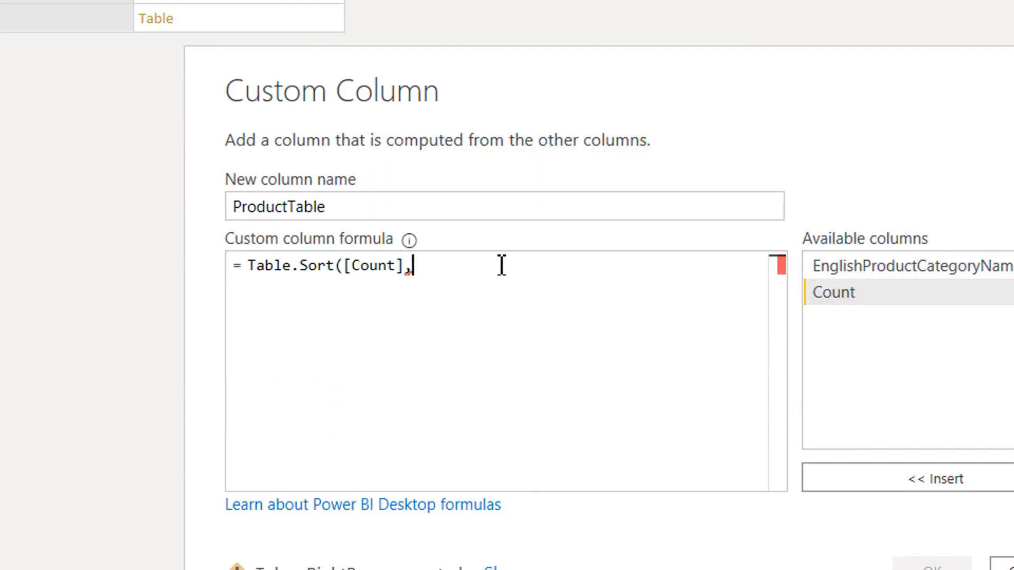
text("Custom")
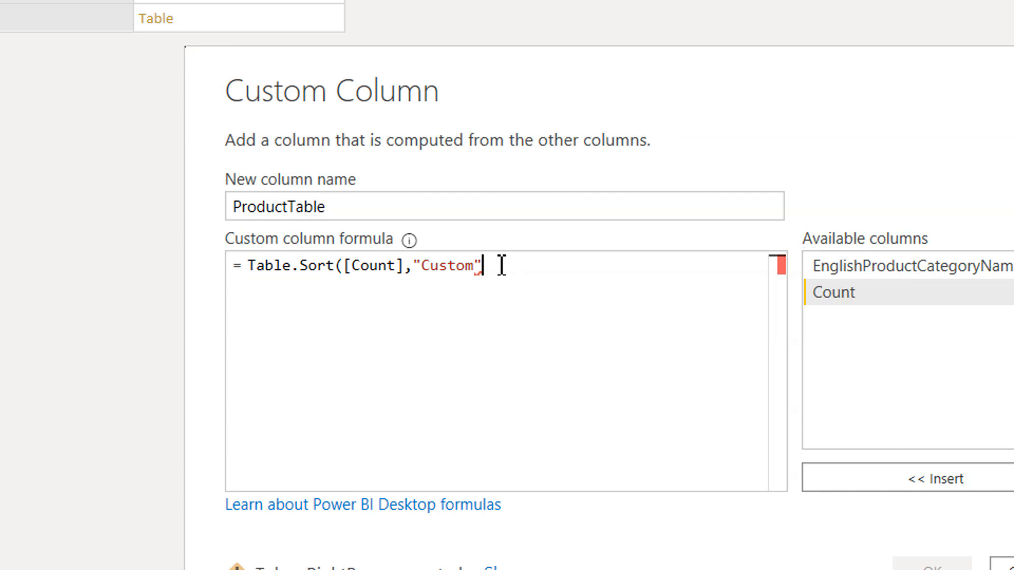
text())
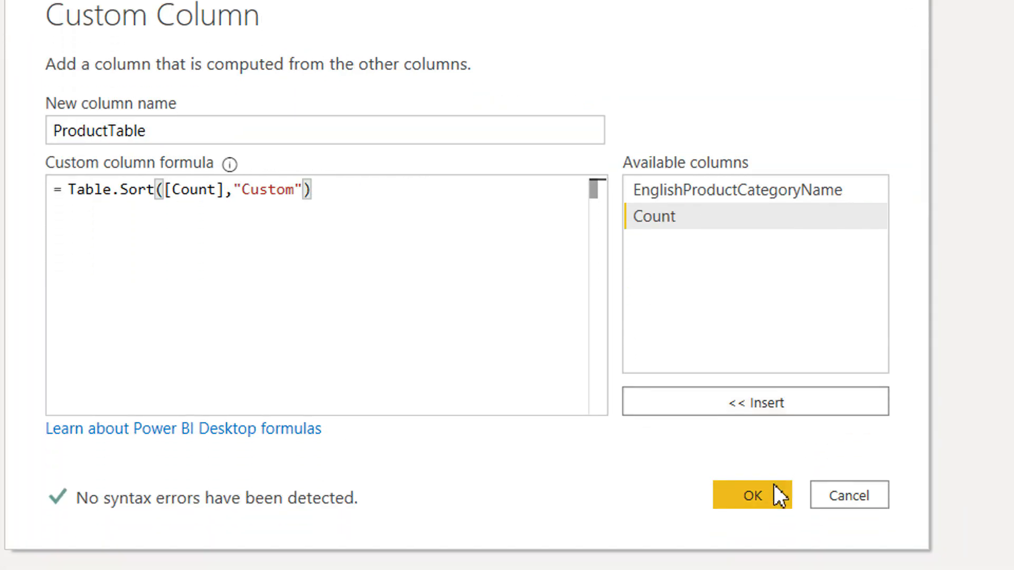
click(774, 485)
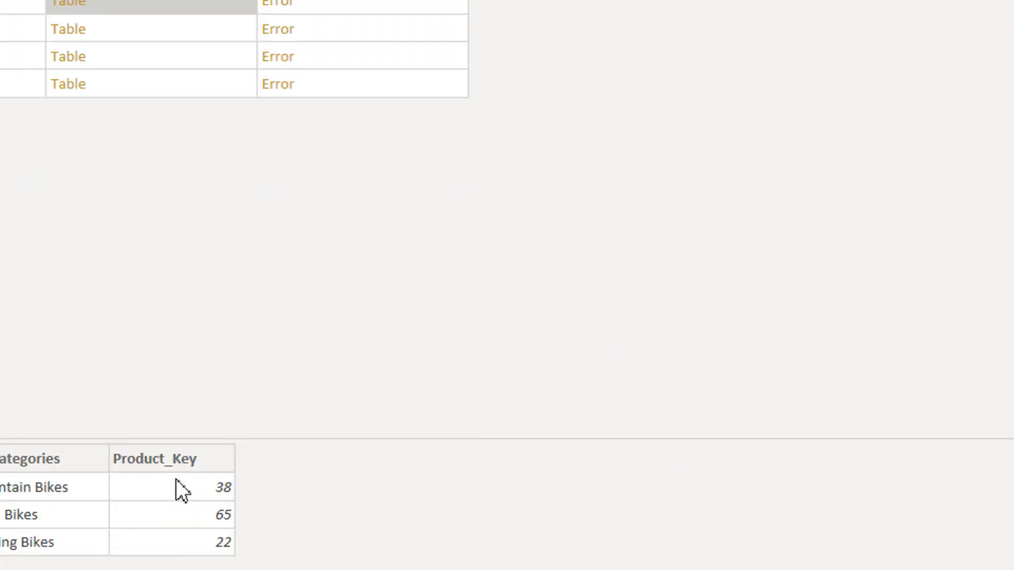
Change the sort column in the ProductTable formula to "Product_Key" and preview the nested Bikes and Components tables
click(387, 97)
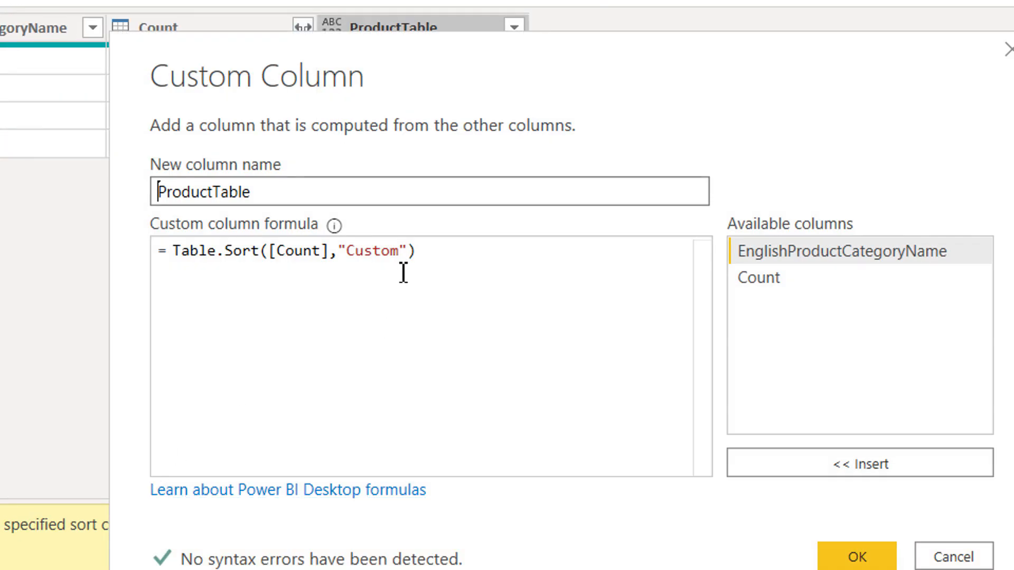
double_click(387, 252)
text(Produ)
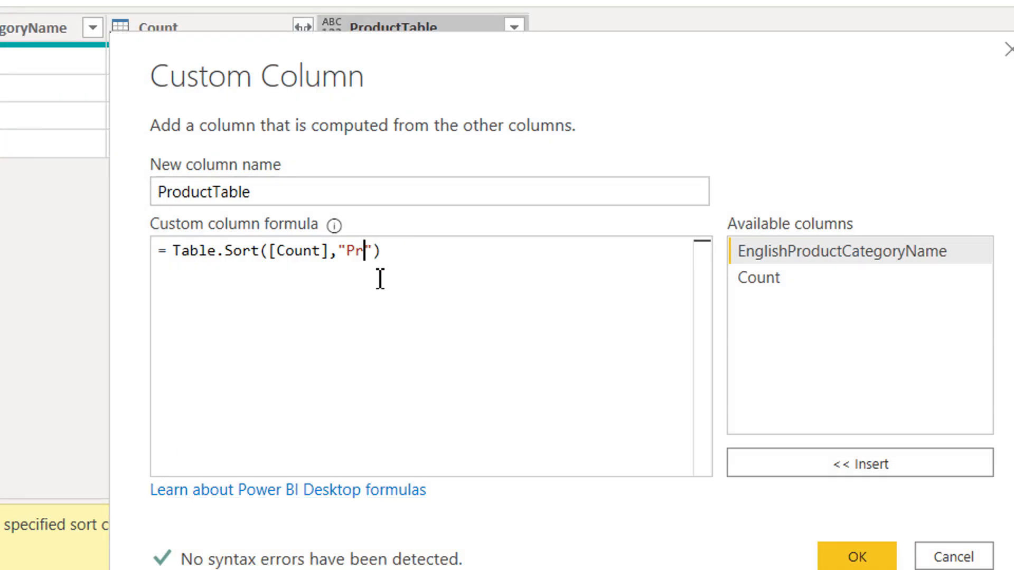
text(ct_Key)
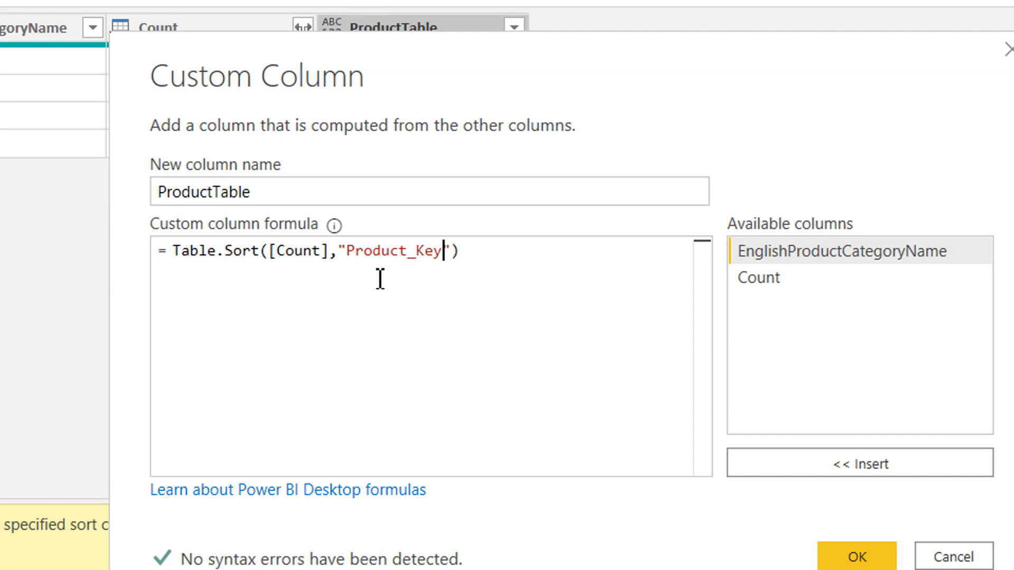
click(857, 559)
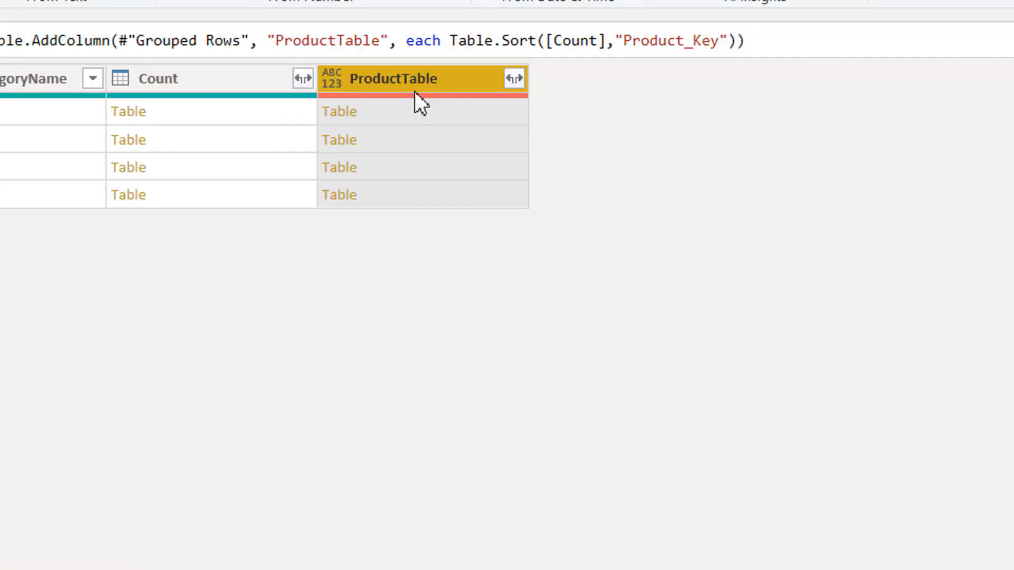
click(398, 120)
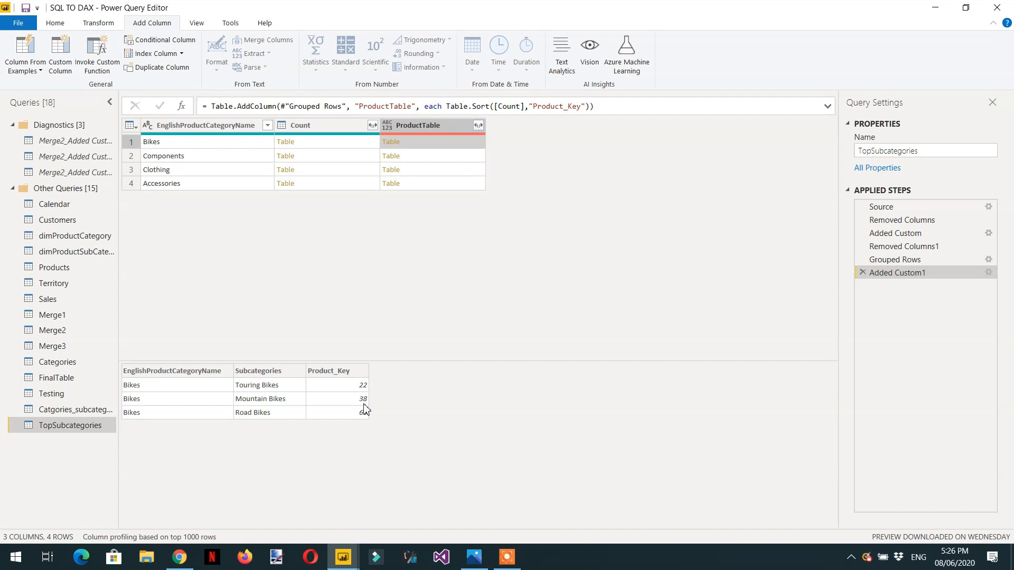
click(415, 157)
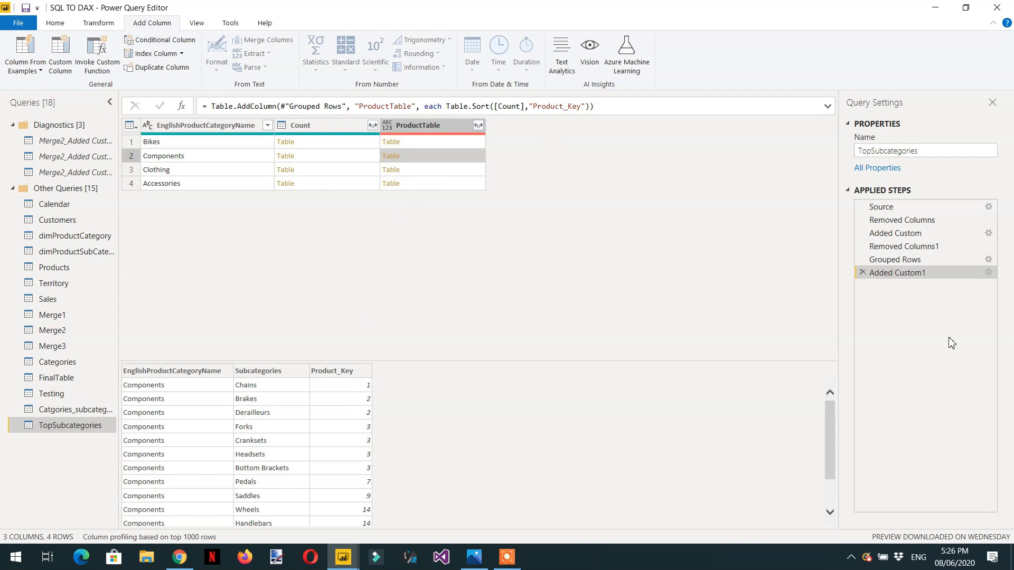
Edit the ProductTable formula to Table.Sort([Count],{"Product_Key",Order.Descending}) and apply it
click(988, 273)
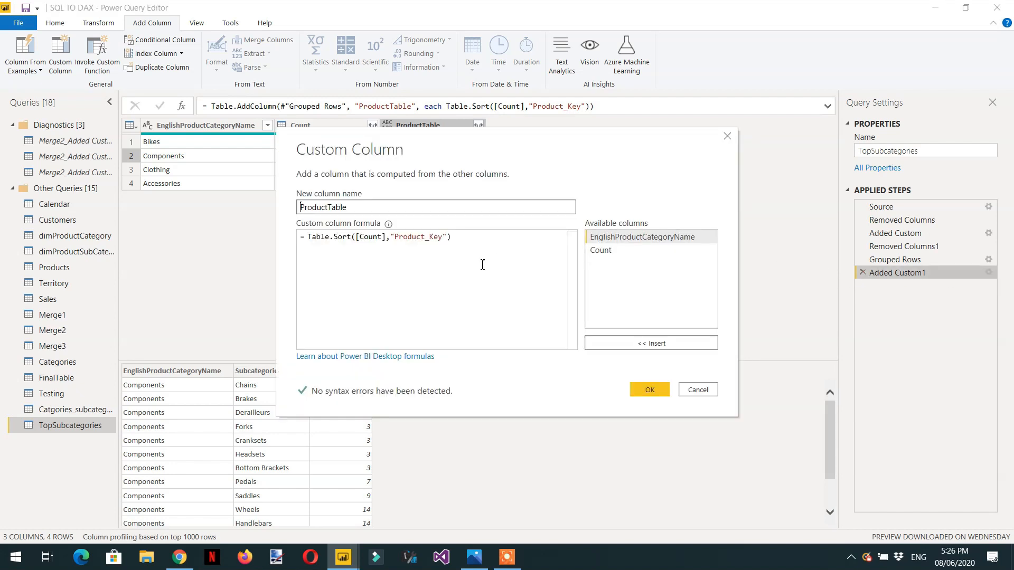
click(448, 261)
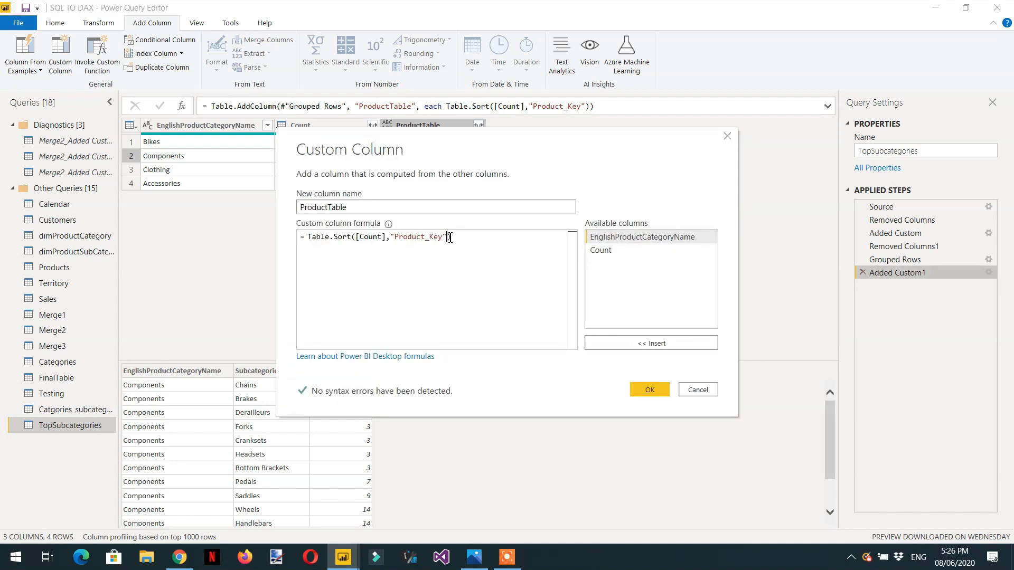
text(,)
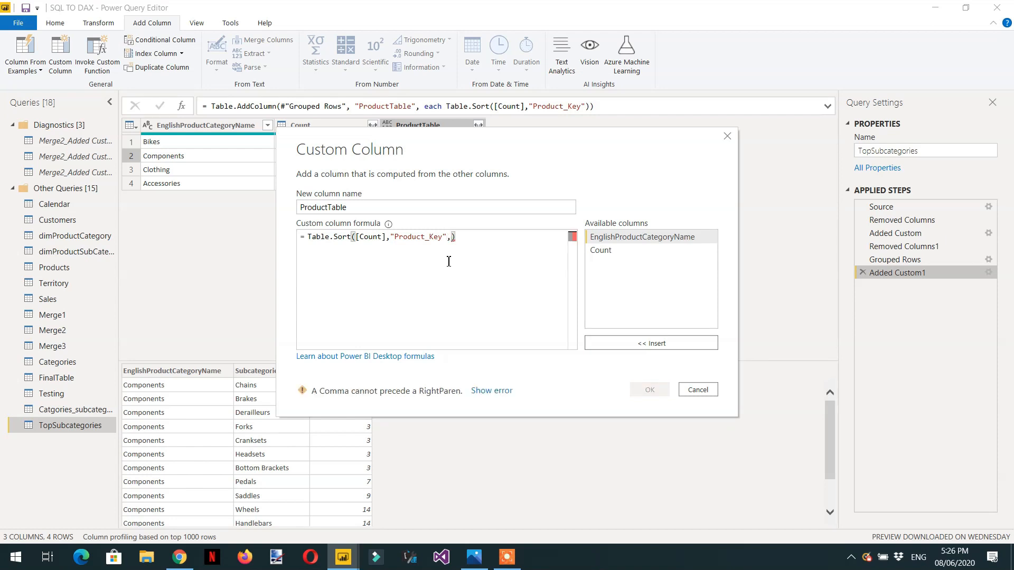
key(BackSpace)
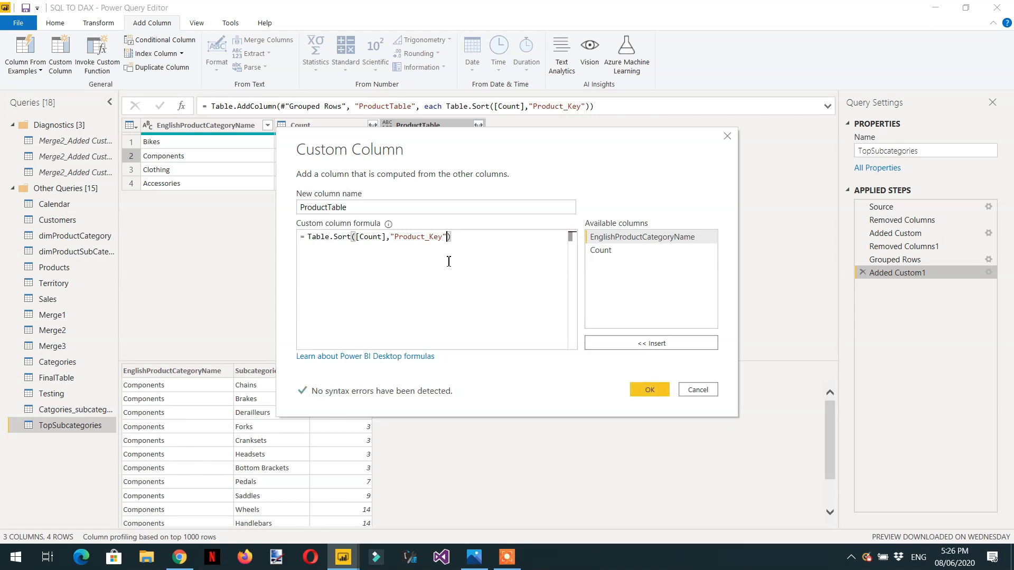
click(393, 239)
text({)
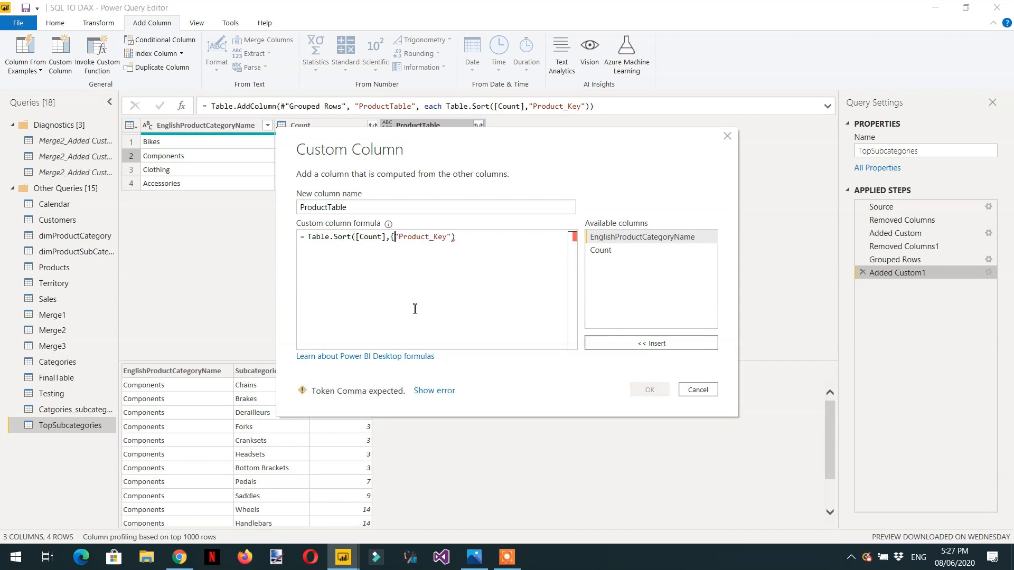
key(Right)
key(End)
text(,)
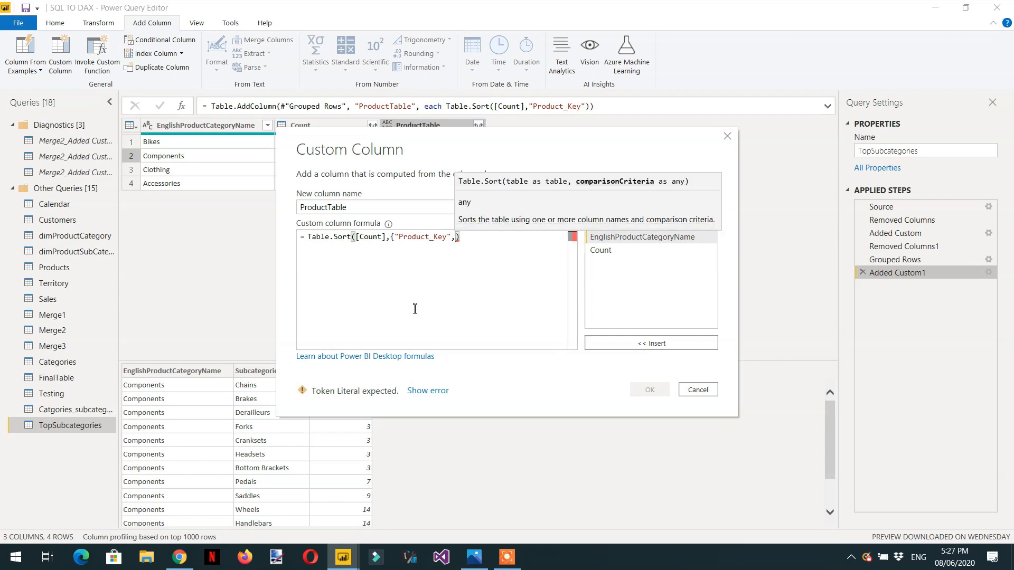
text(OR)
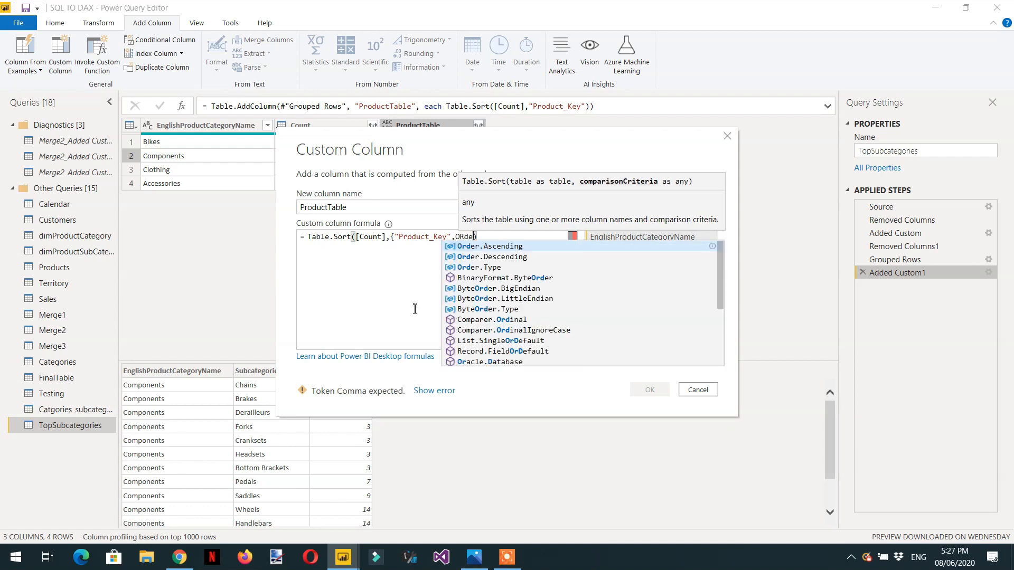
key(BackSpace)
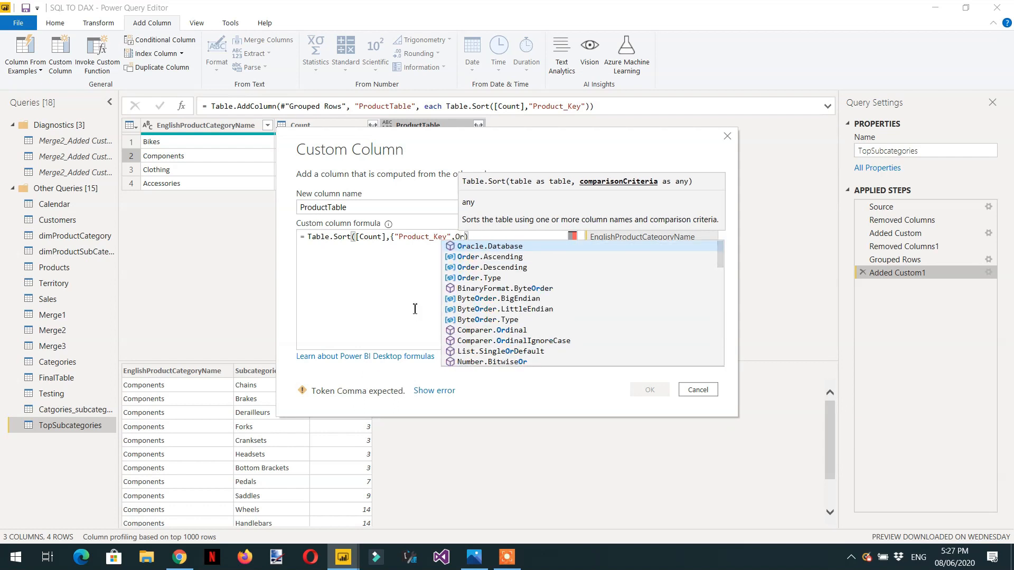
text(rder)
key(Down)
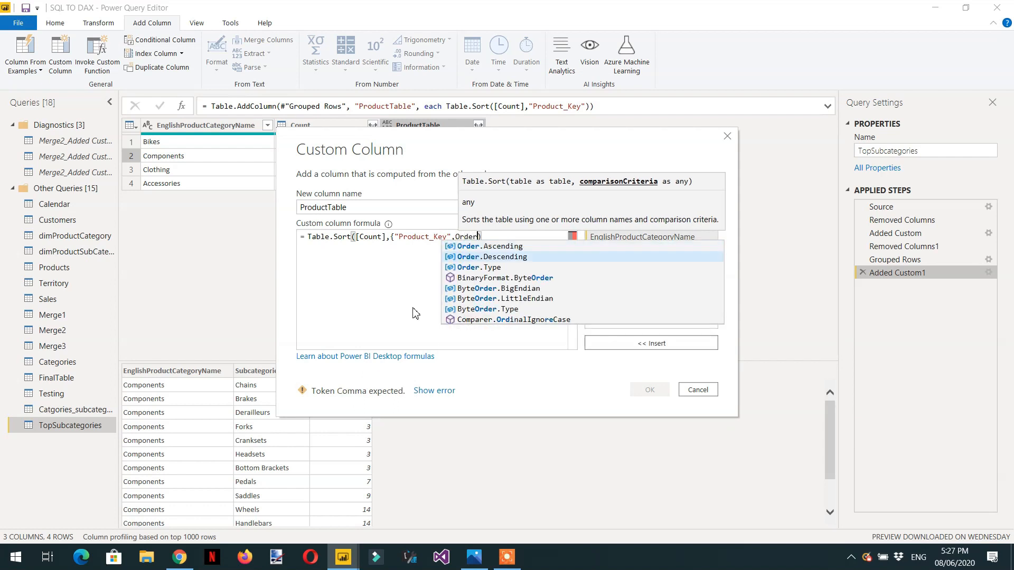
key(Tab)
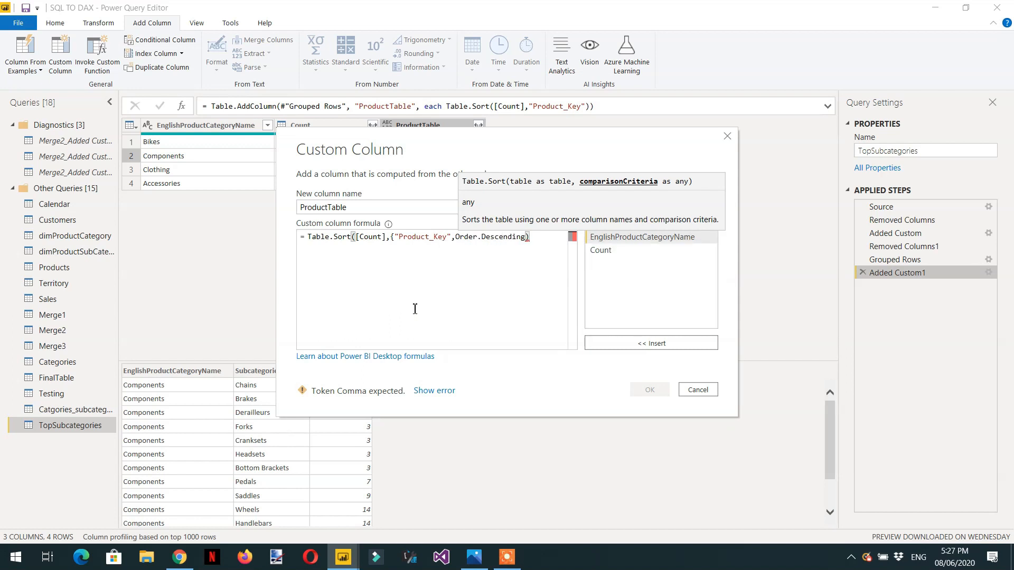
text(})
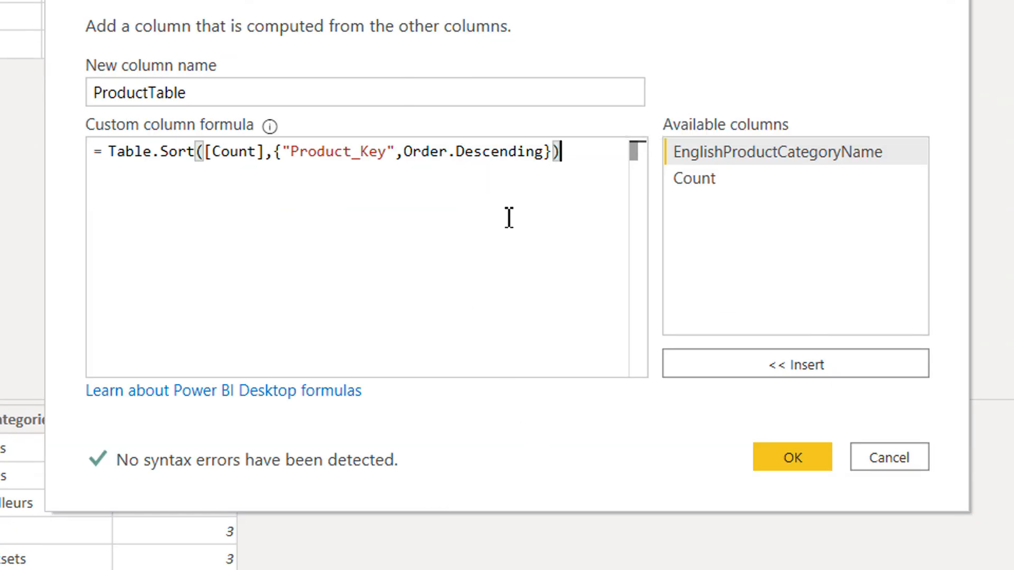
click(790, 459)
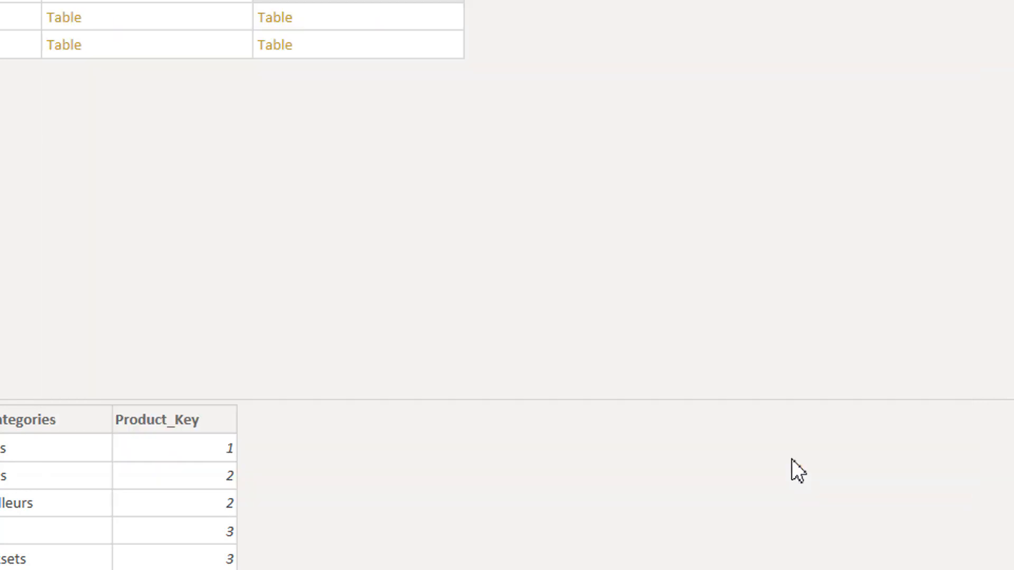
Preview the nested ProductTable tables of the Bikes, Components, Clothing and Accessories rows to check their descending Product_Key order
click(338, 92)
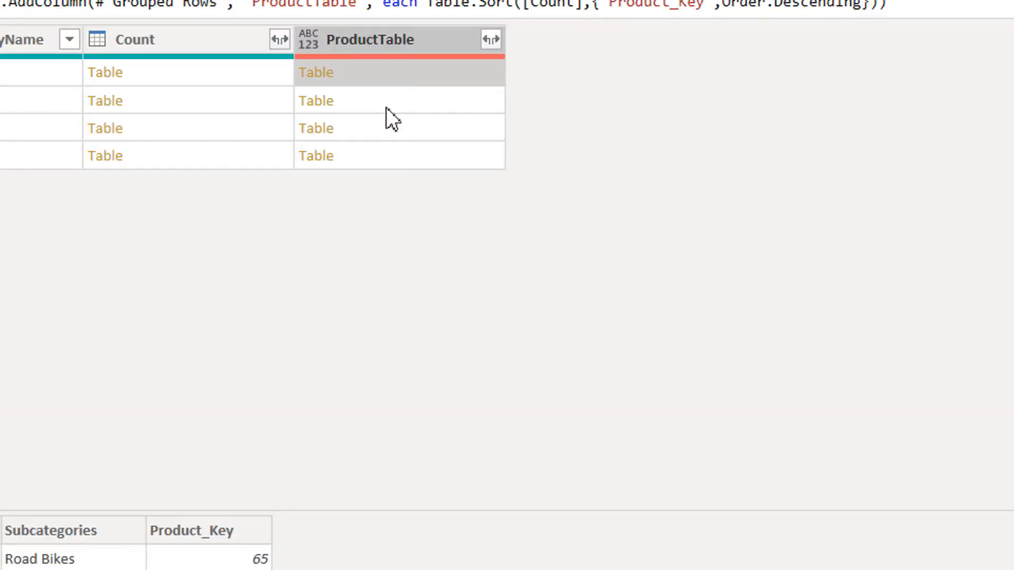
click(385, 107)
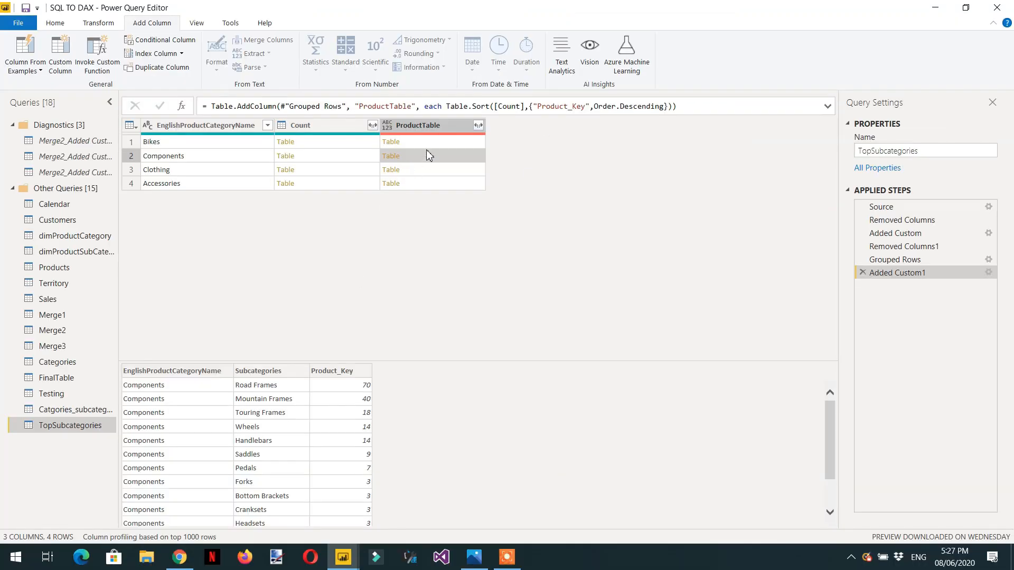
click(437, 171)
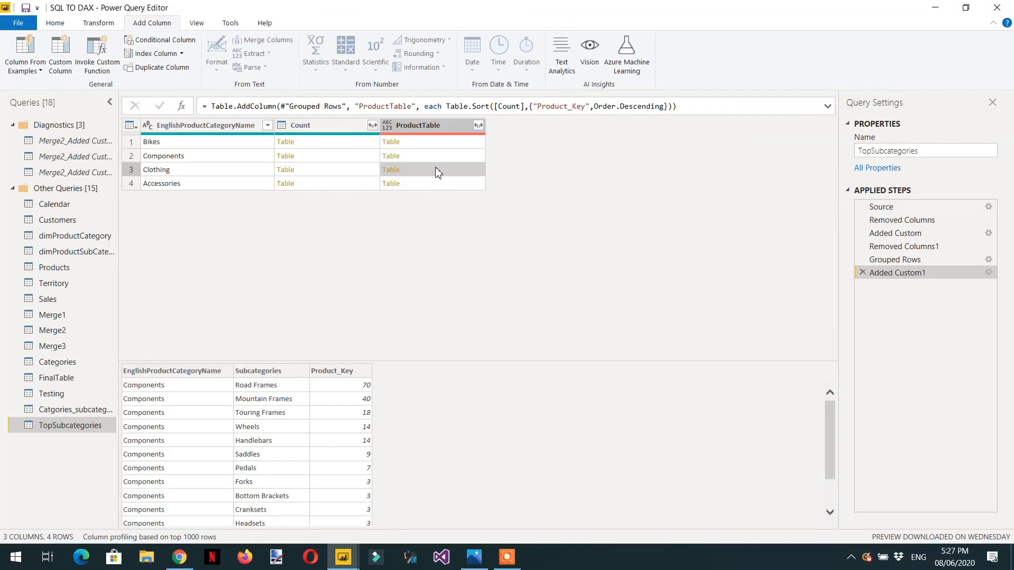
click(442, 185)
click(439, 142)
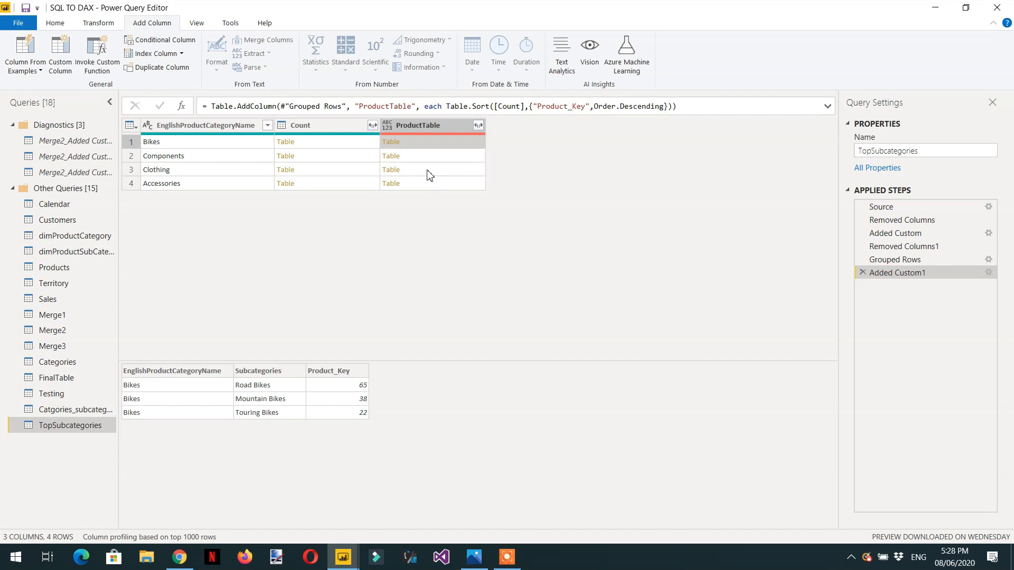
Add a custom column with the default name Custom and the formula Table.FirstN([ProductTable],2)
click(206, 125)
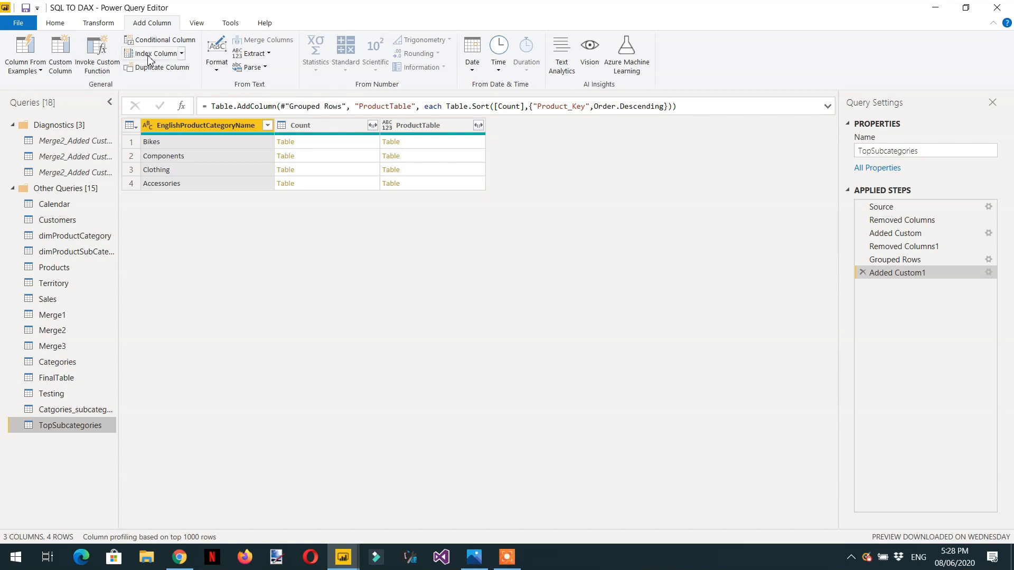
click(60, 58)
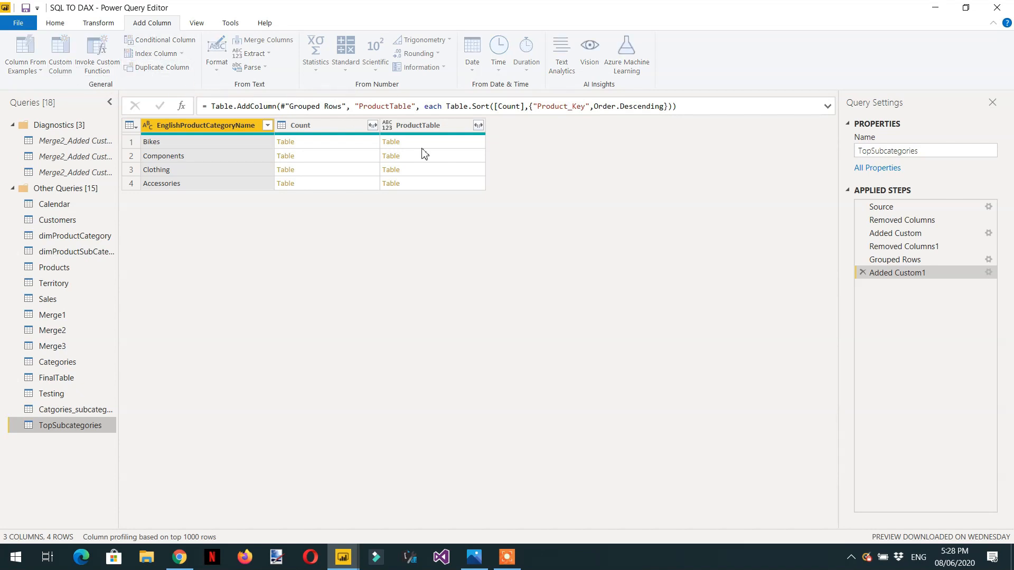
click(368, 259)
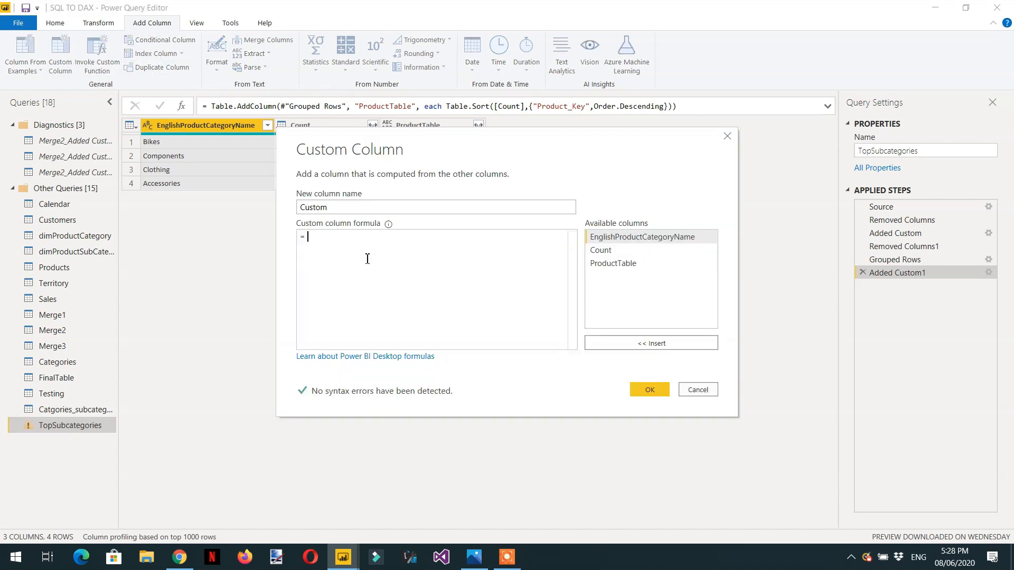
text(first)
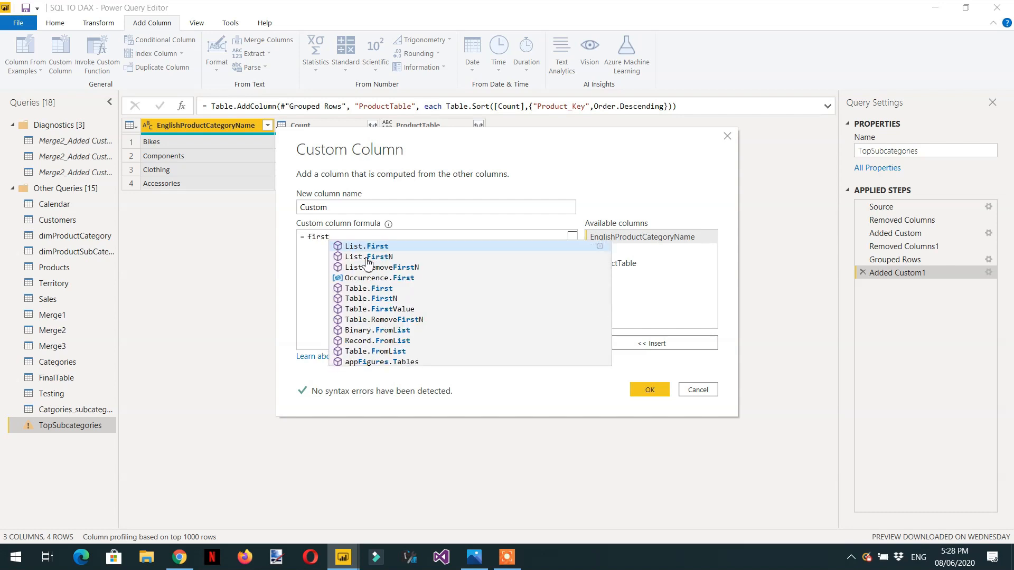
click(384, 298)
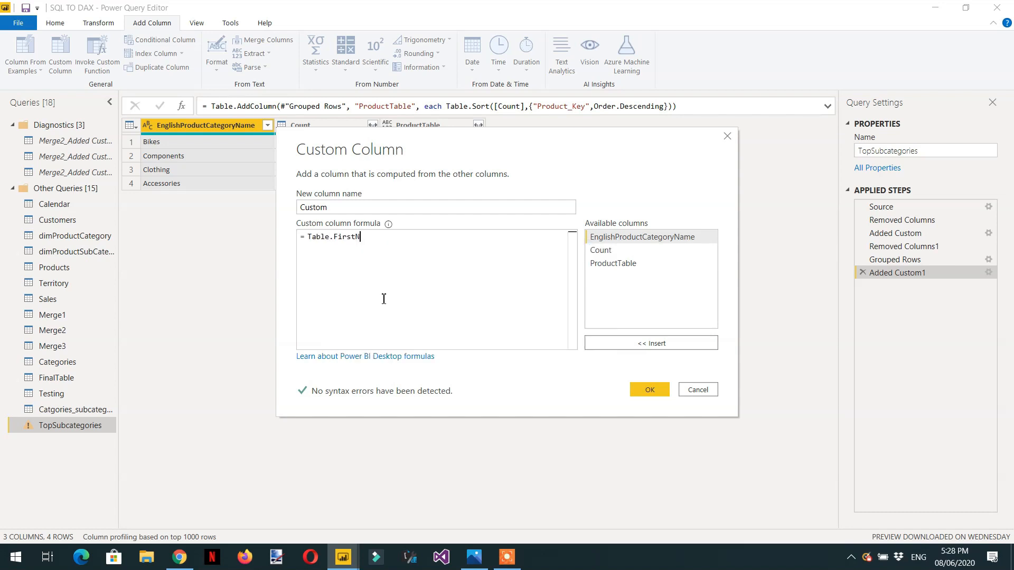
text(()
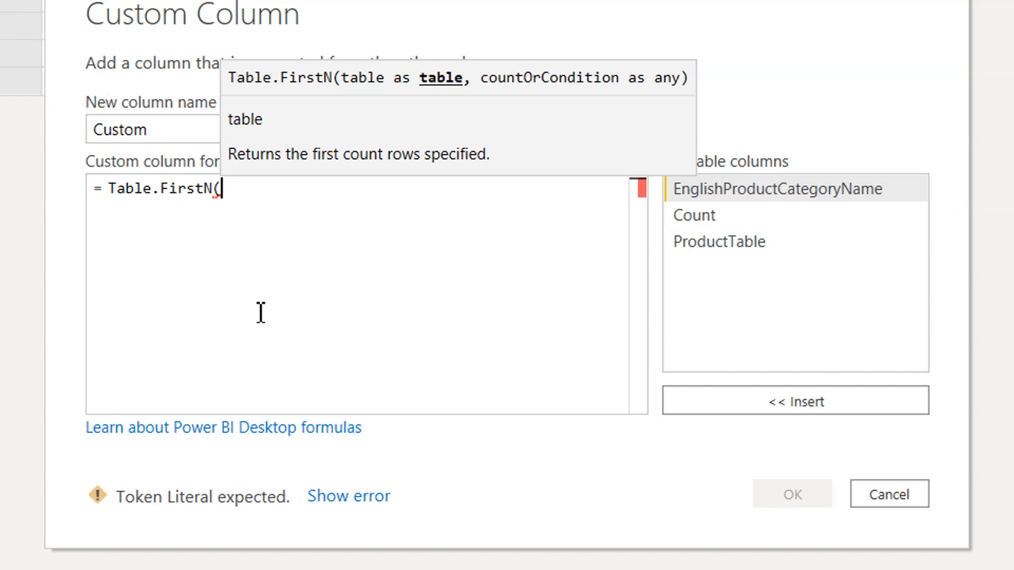
double_click(718, 246)
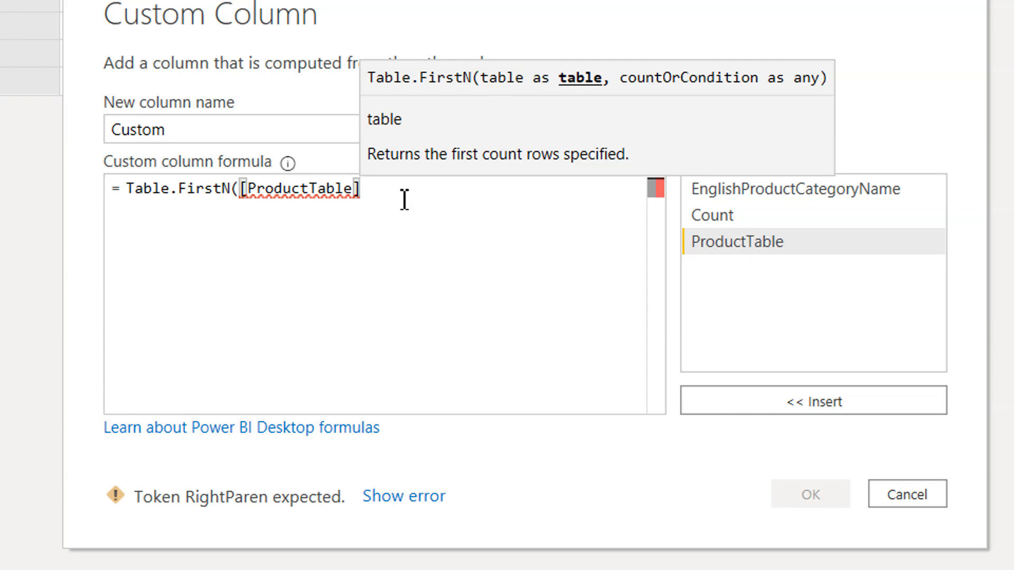
text(,)
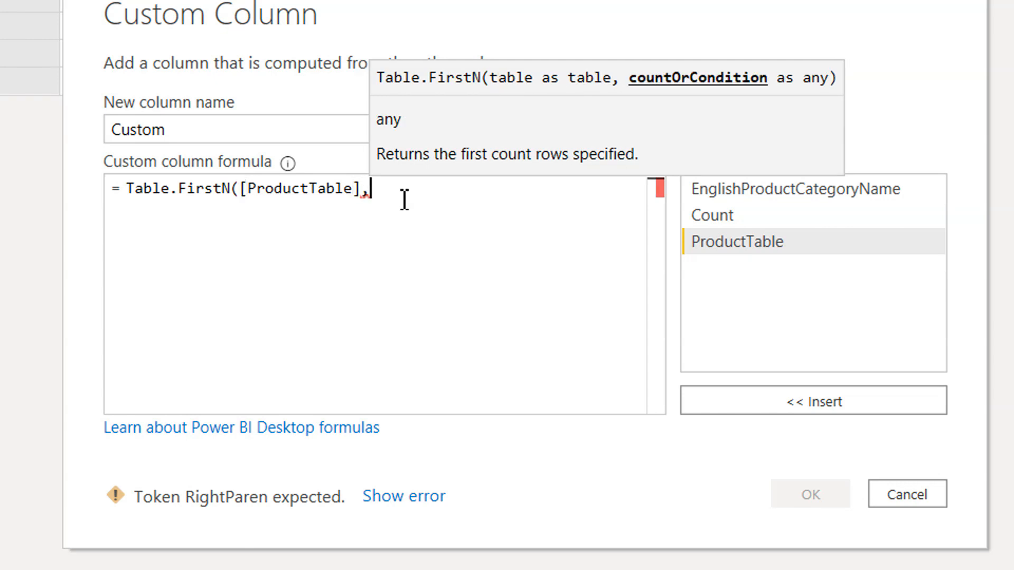
text(2)
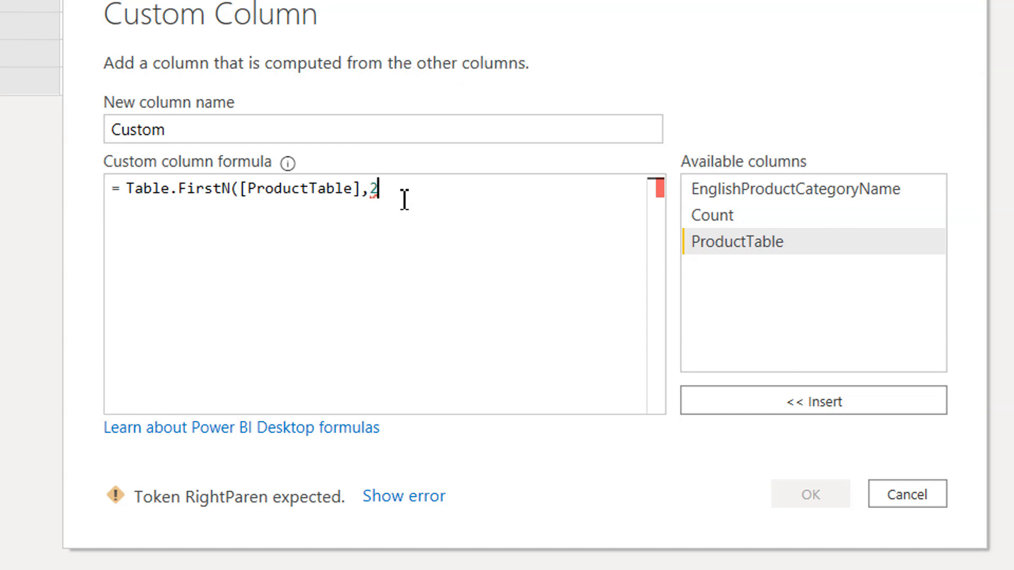
text())
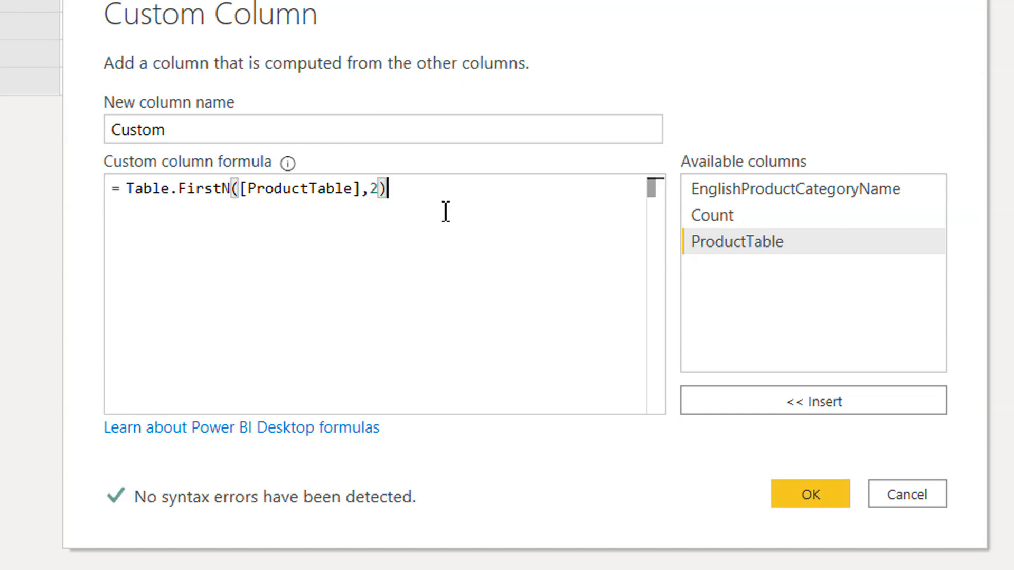
click(802, 498)
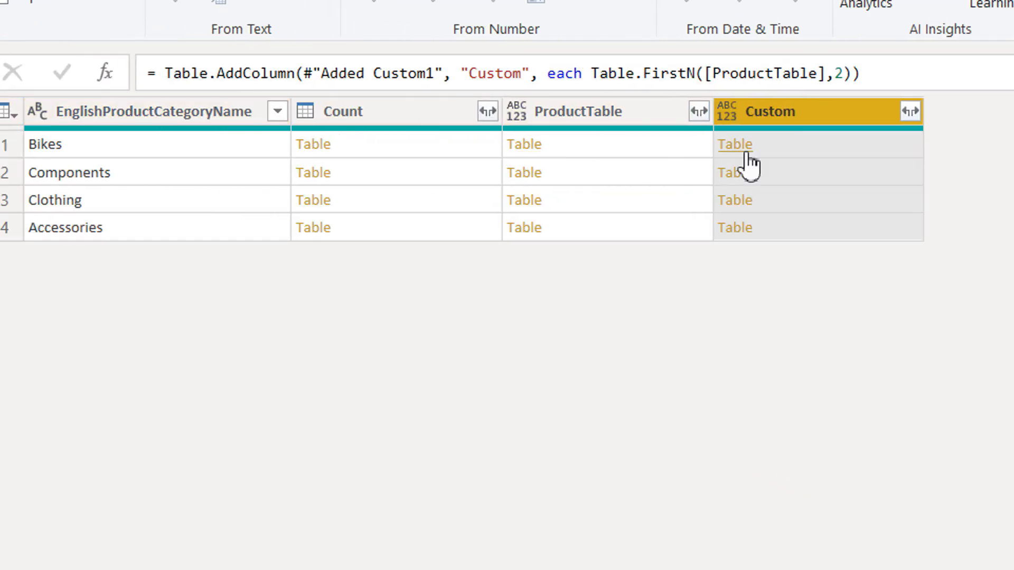
Preview the Custom column's nested tables for Bikes, Components and Clothing, comparing the latter two with their ProductTable tables
click(797, 150)
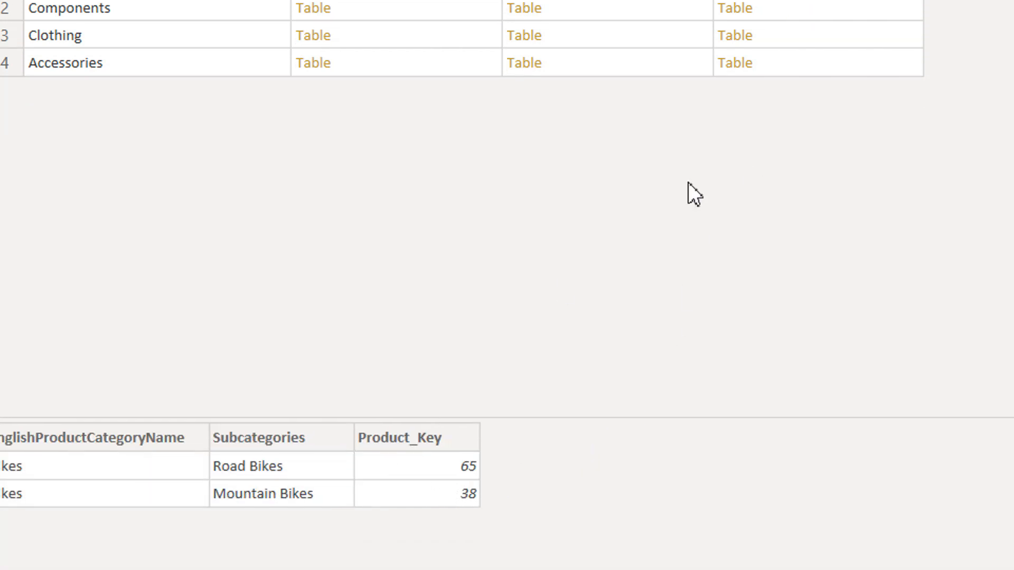
click(820, 8)
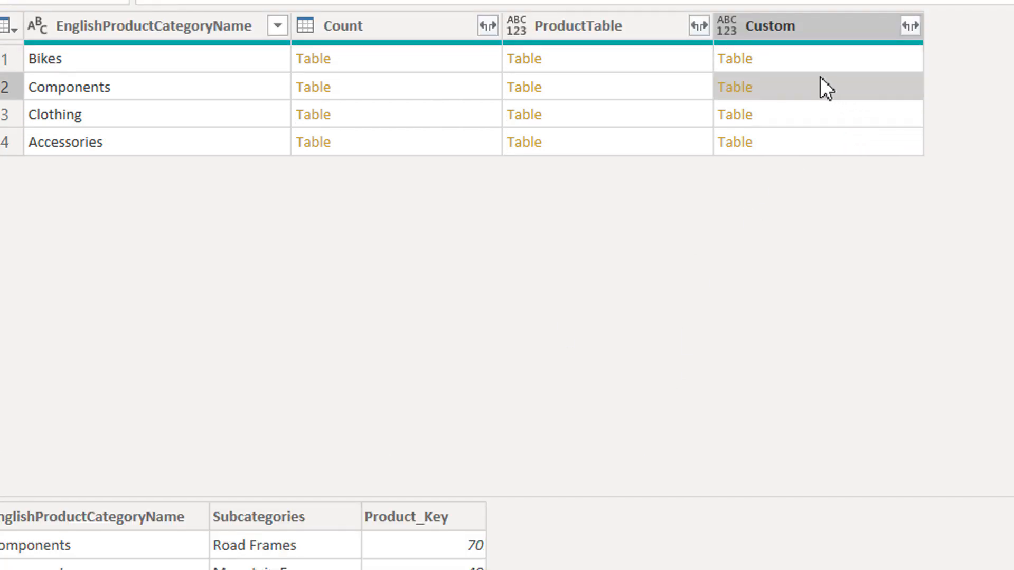
click(814, 62)
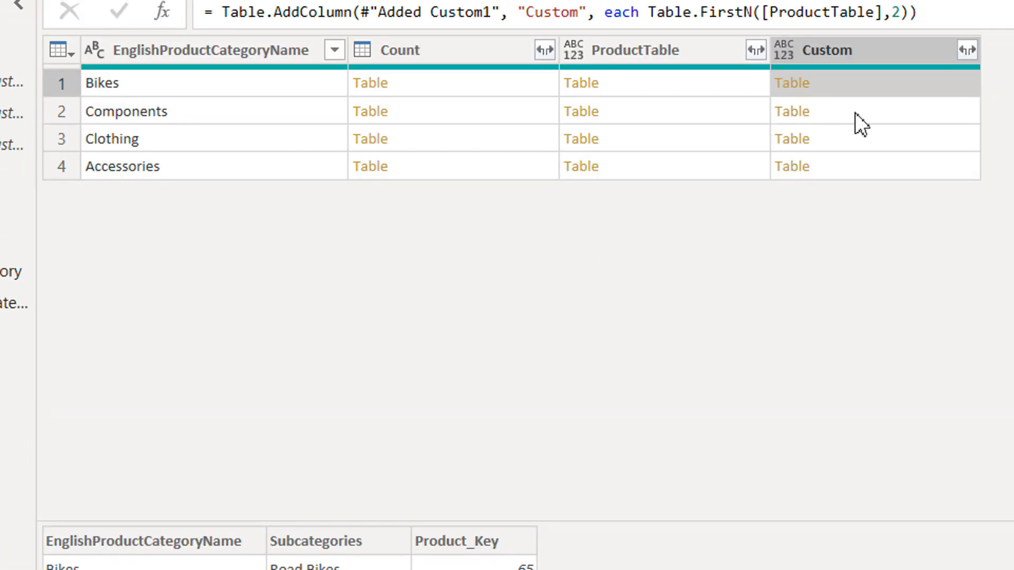
click(855, 3)
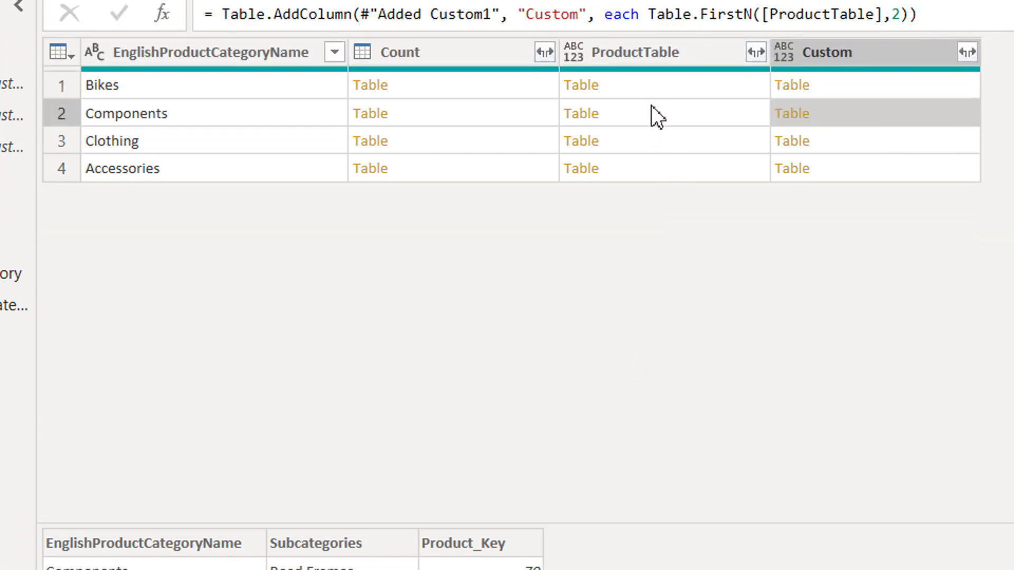
click(651, 114)
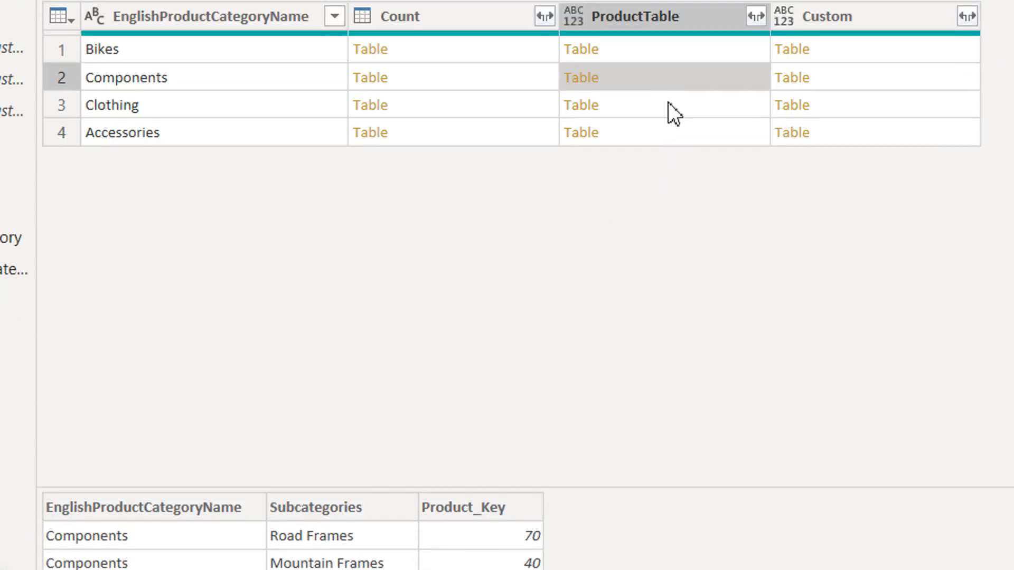
click(667, 103)
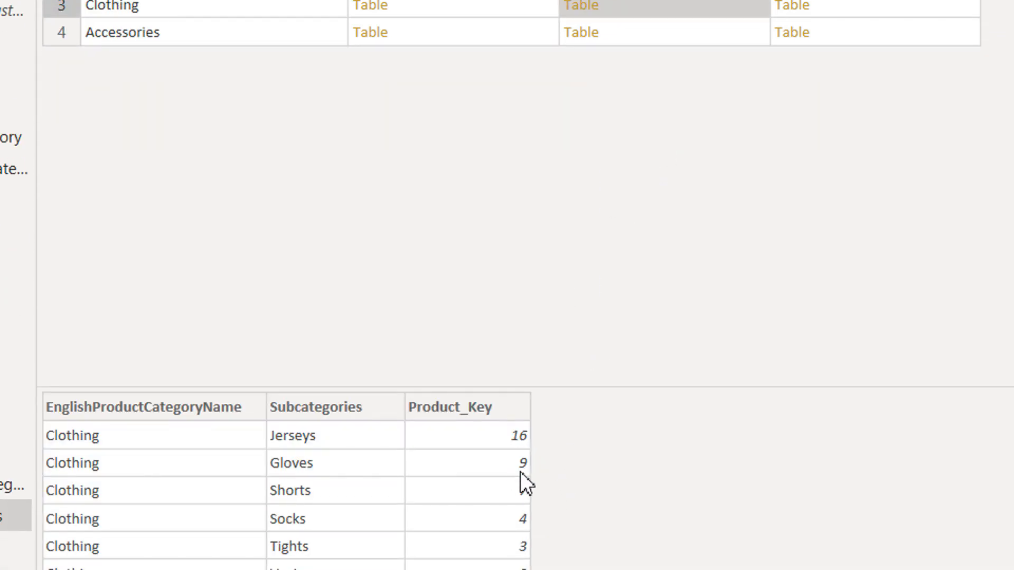
click(811, 103)
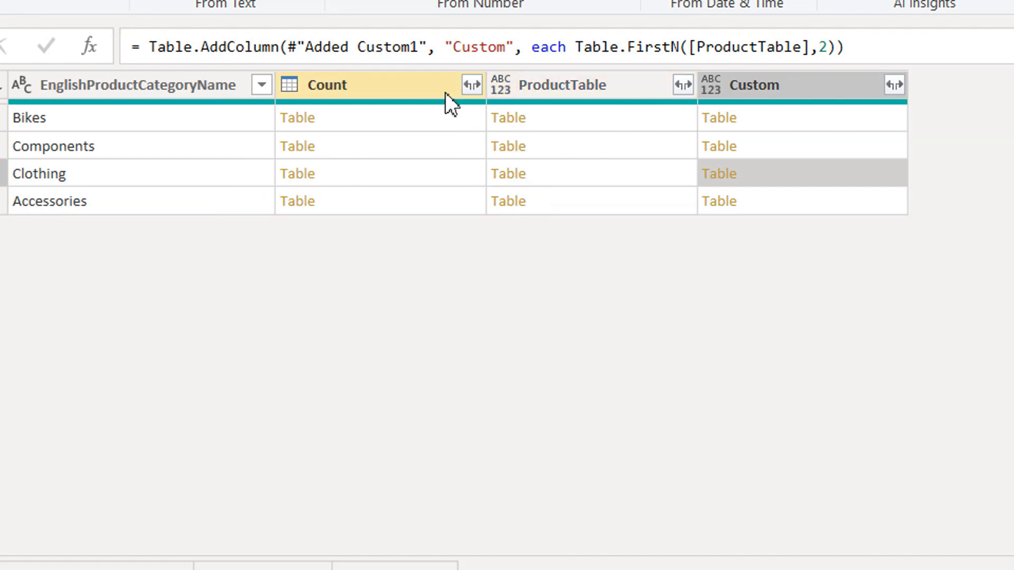
Remove the Count and ProductTable columns from the query
right_click(392, 93)
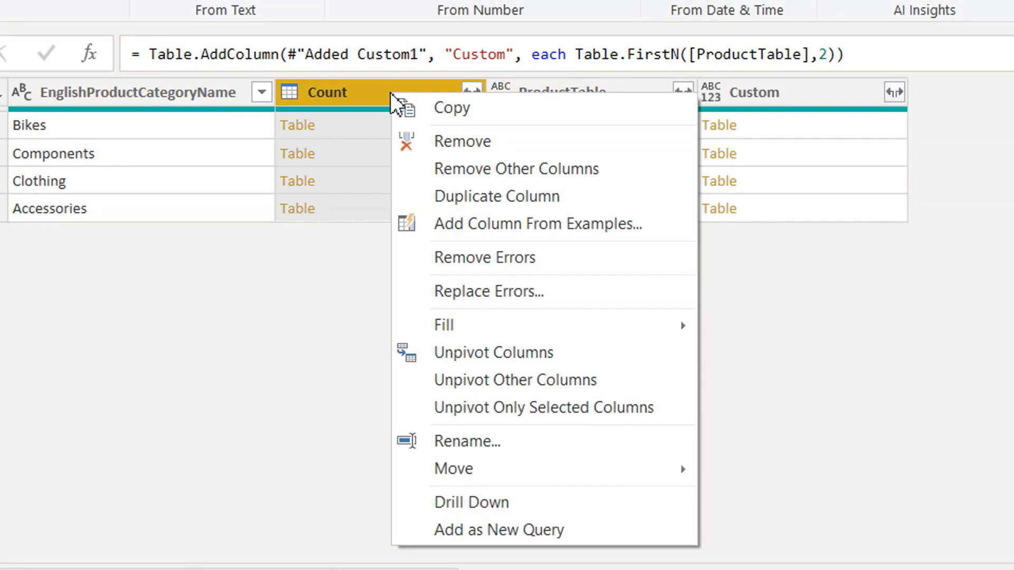
click(448, 138)
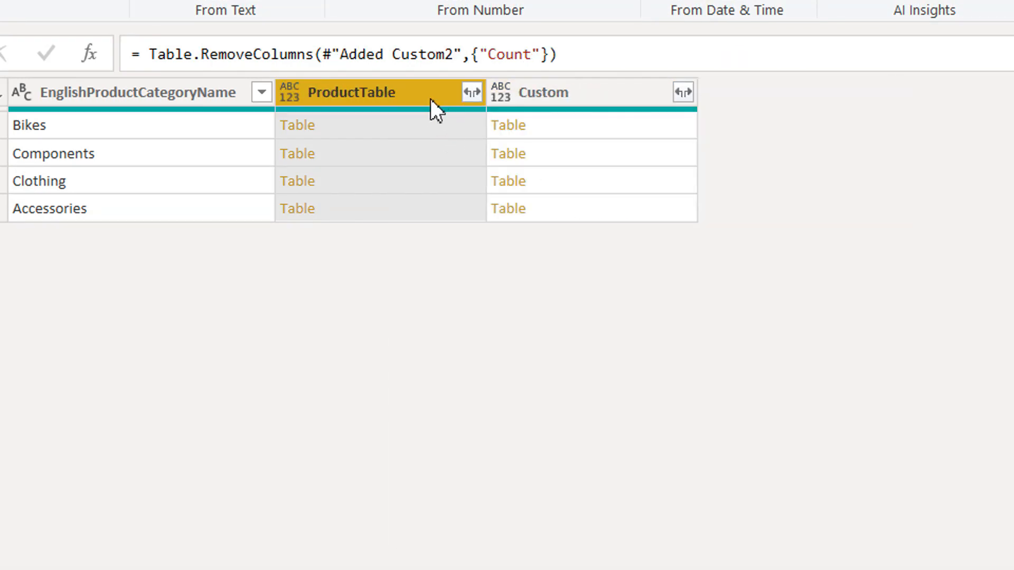
right_click(406, 96)
click(449, 140)
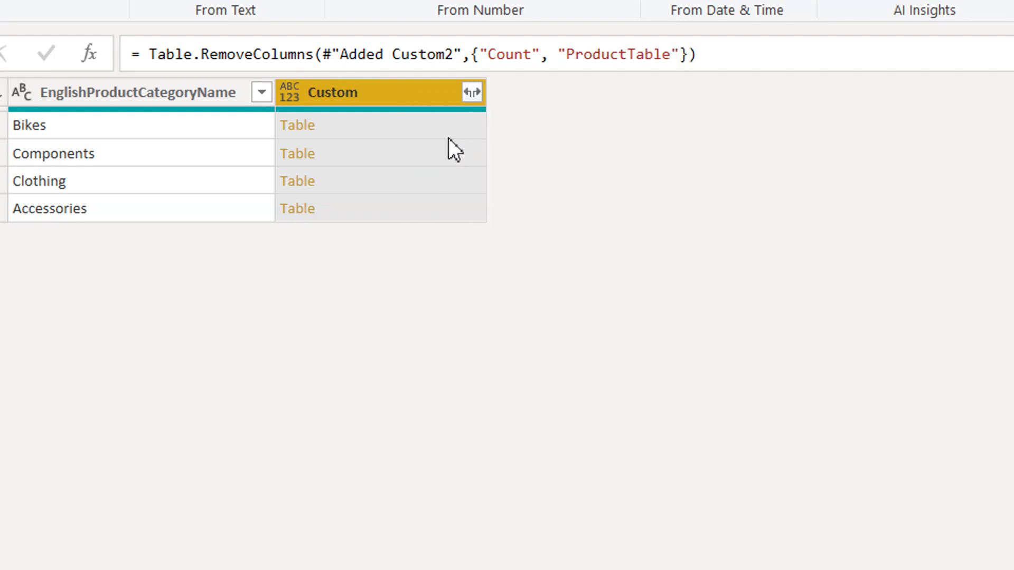
Expand the Custom column into Subcategories and Product_Key only, leaving out EnglishProductCategoryName and the column-name prefix
click(468, 98)
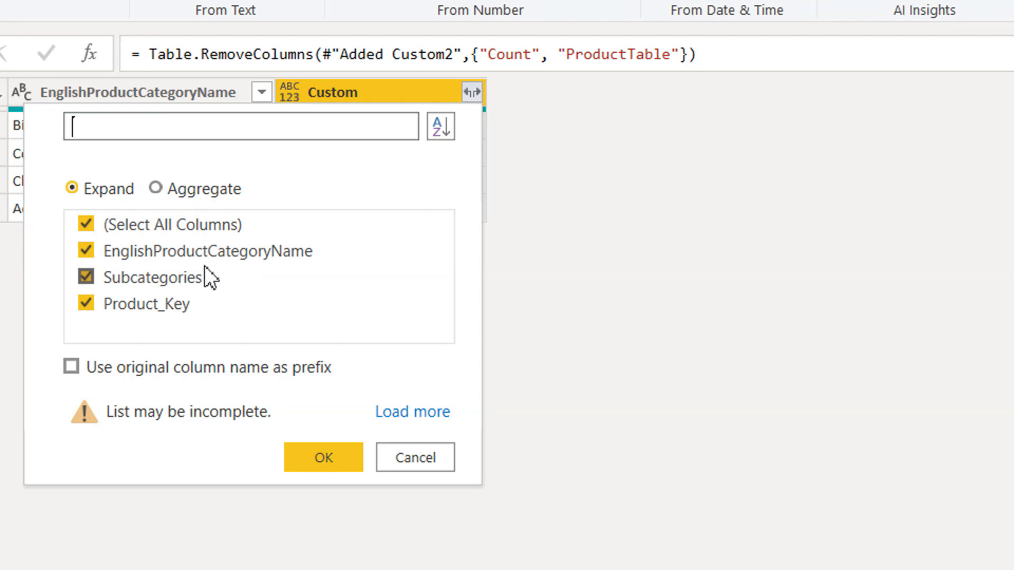
click(175, 258)
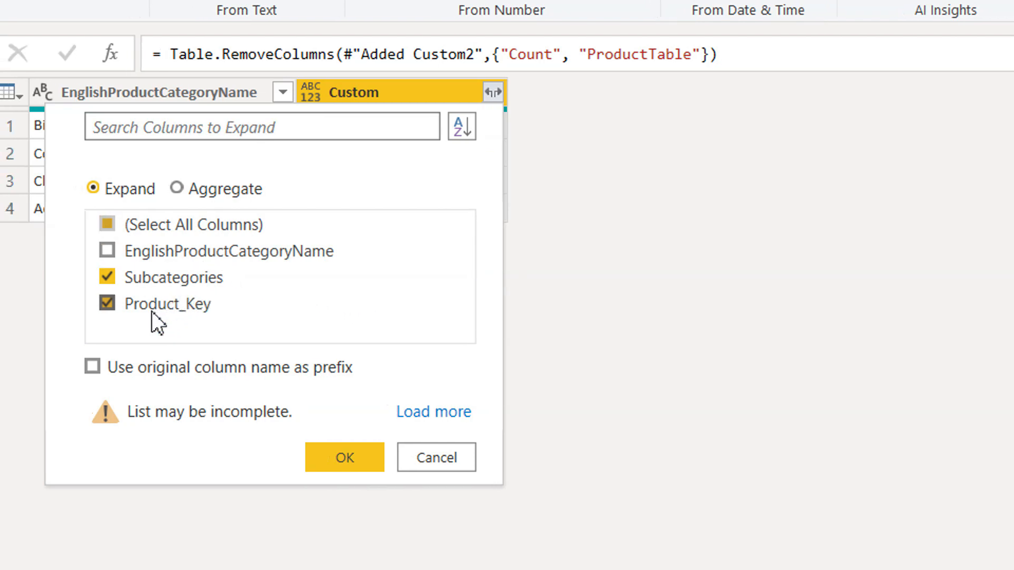
click(317, 458)
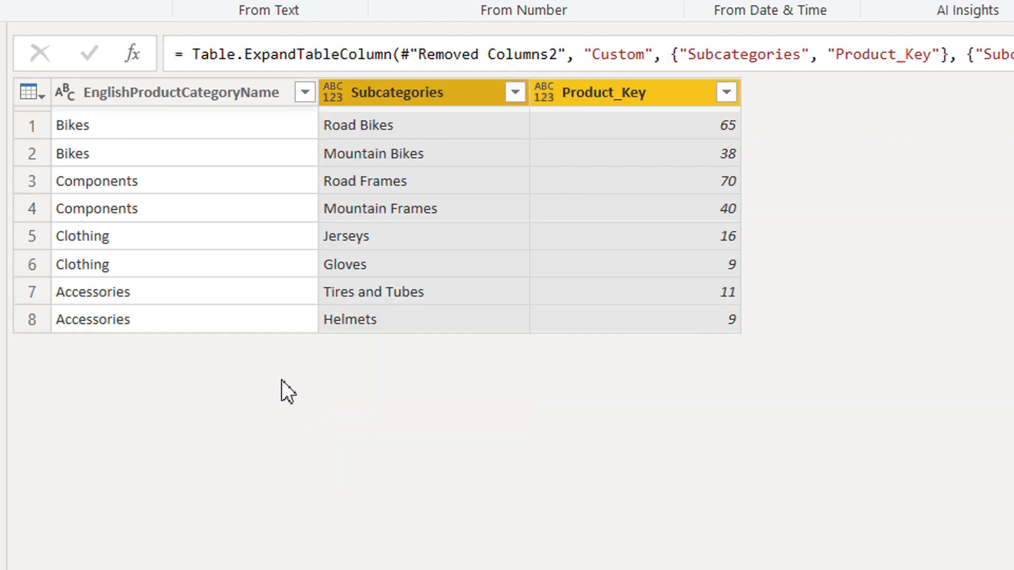
Rename the Product_Key column to "Product Count"
click(629, 94)
double_click(629, 94)
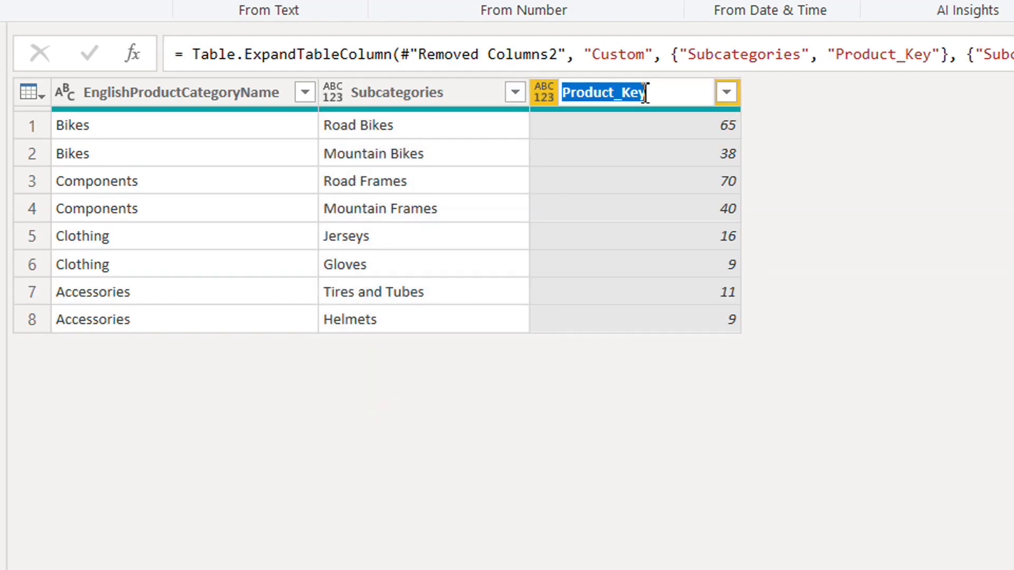
text(Product)
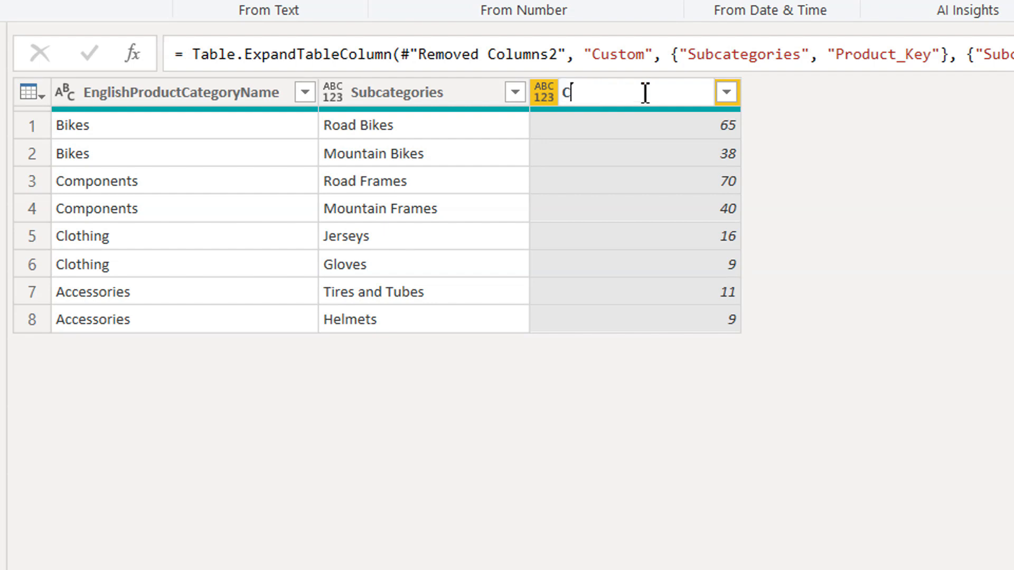
text( Count)
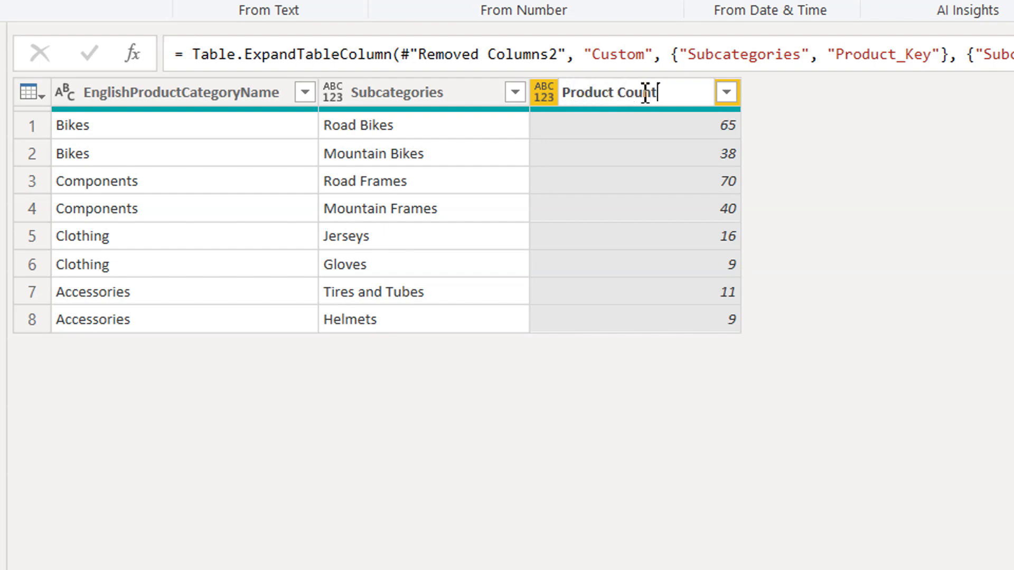
key(Return)
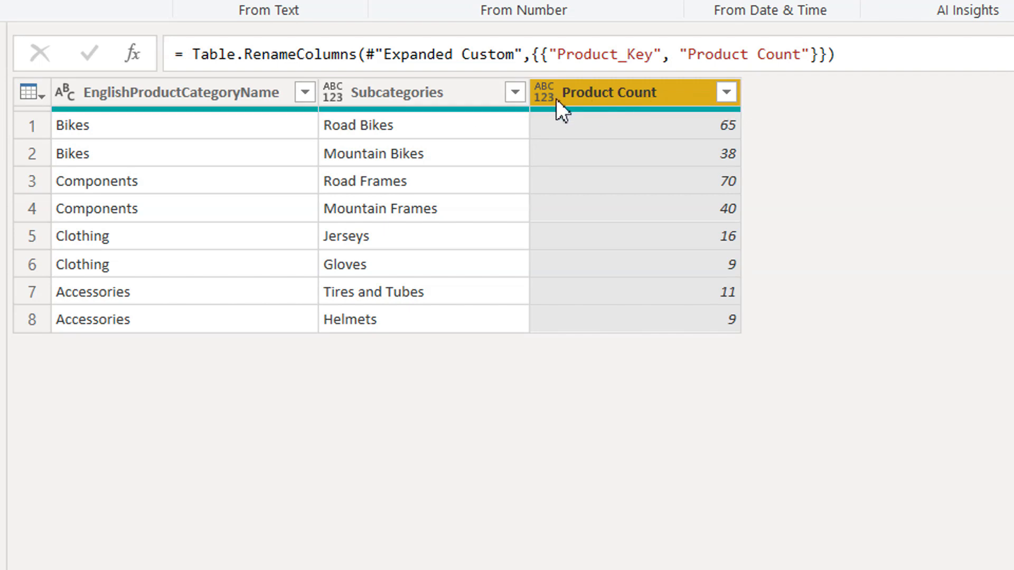